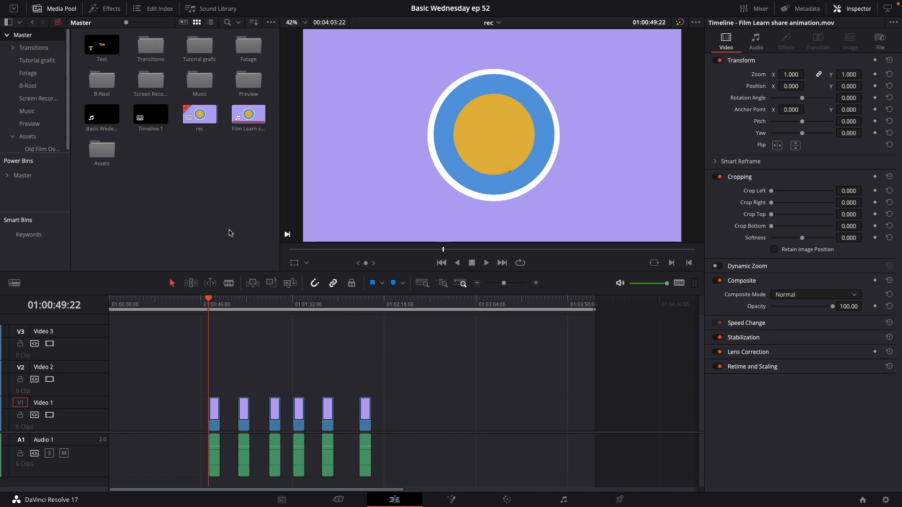
Search the effects library for film and apply Film Damage to the first clip on Video 1.
{"action": "left_click", "coordinate": [108, 9]}
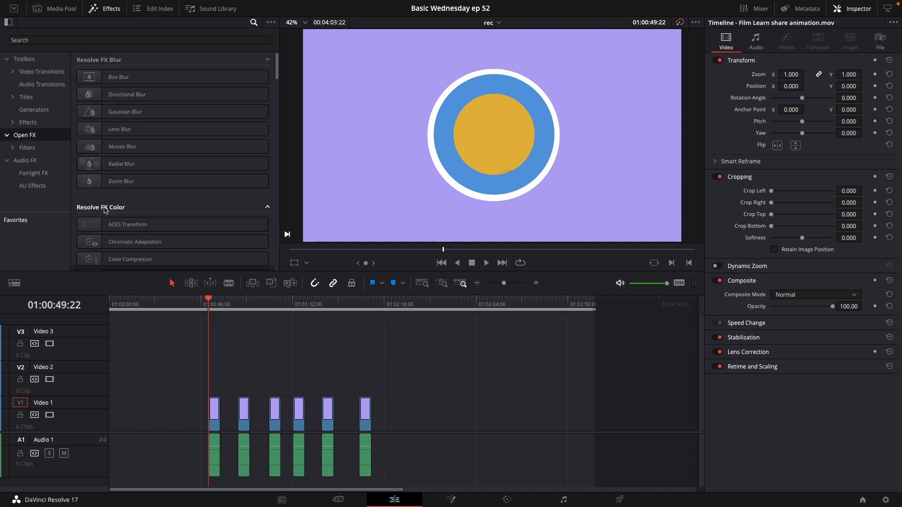
{"action": "left_click", "coordinate": [35, 41]}
{"action": "type", "text": "film"}
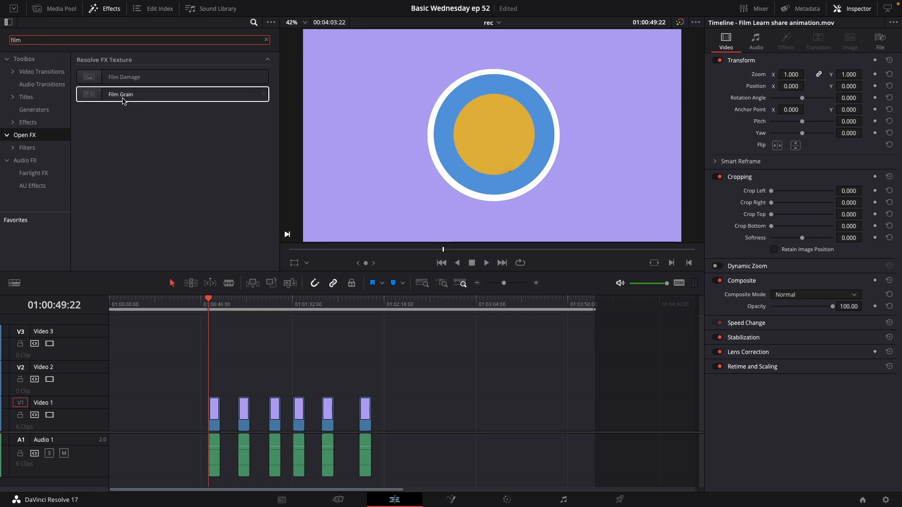
{"action": "left_click_drag", "start_coordinate": [128, 80], "coordinate": [214, 420]}
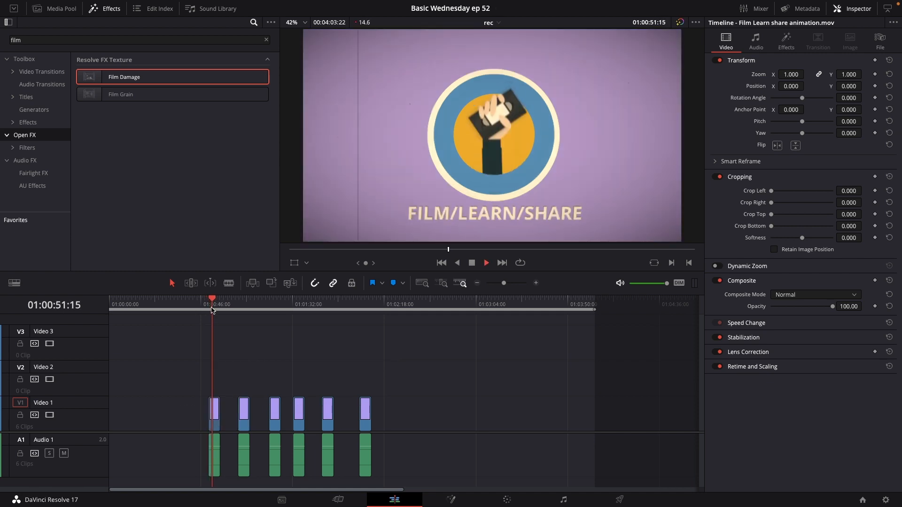
Set the timeline proxy mode to Half Resolution for smoother playback.
{"action": "key", "text": "space"}
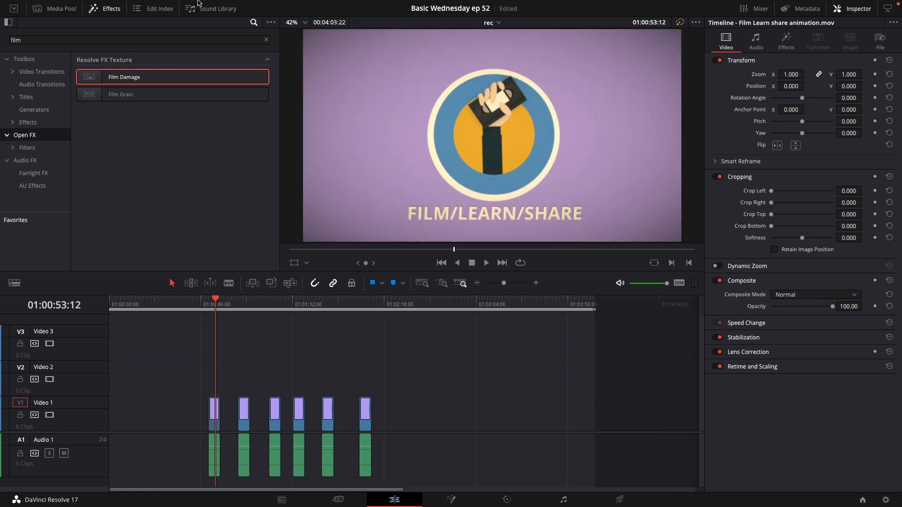
{"action": "mouse_move", "coordinate": [198, 3]}
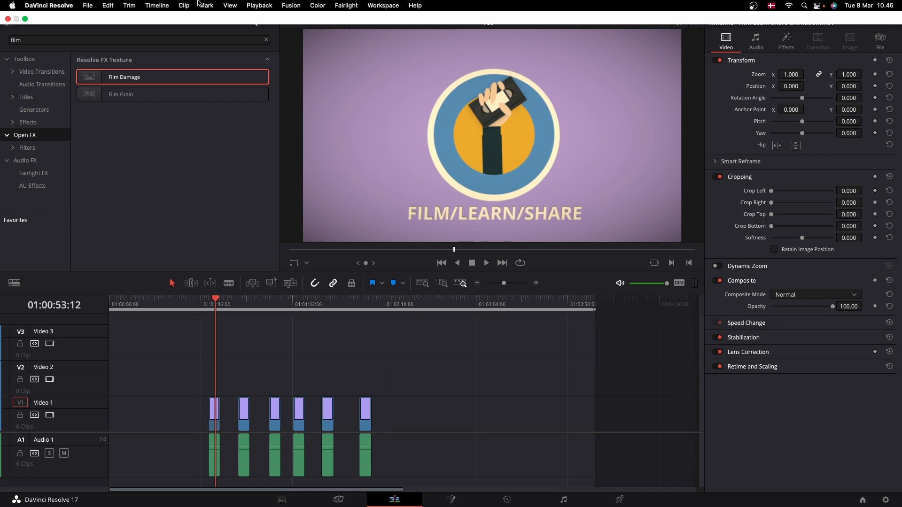
{"action": "left_click", "coordinate": [260, 5]}
{"action": "mouse_move", "coordinate": [268, 63]}
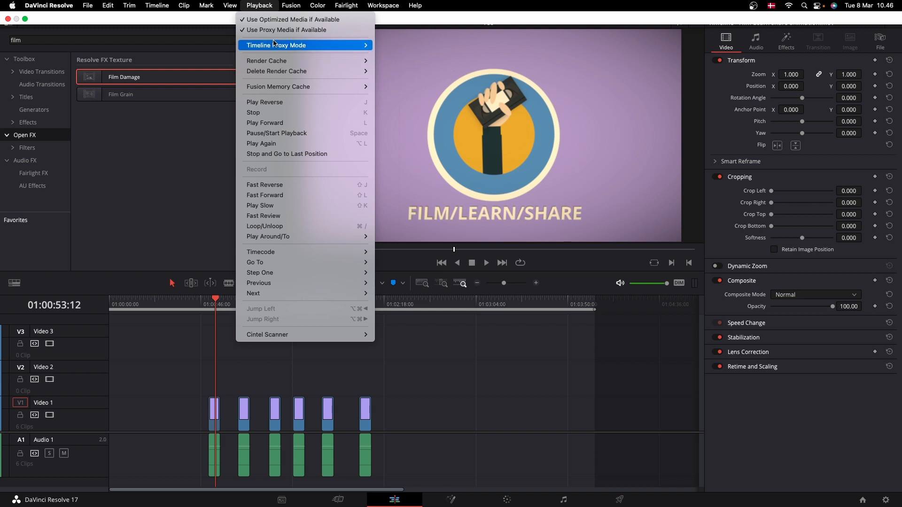
{"action": "mouse_move", "coordinate": [280, 46]}
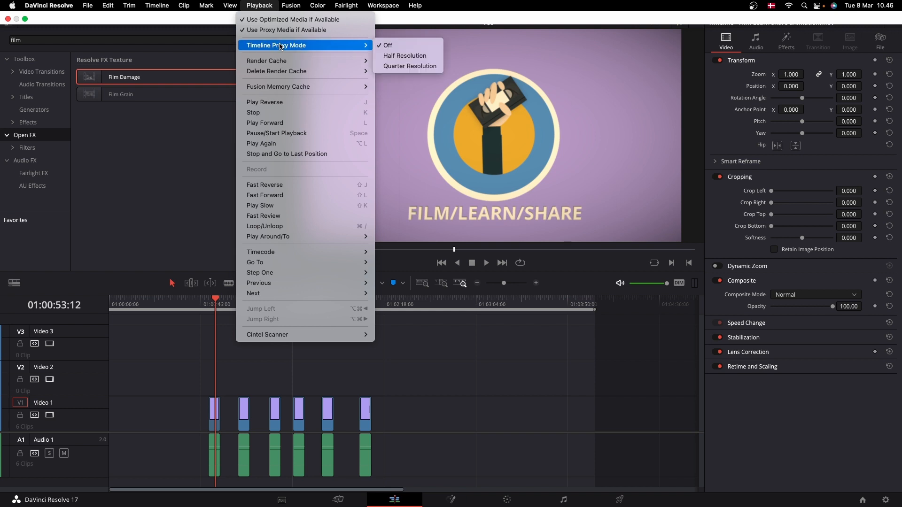
{"action": "left_click", "coordinate": [391, 56]}
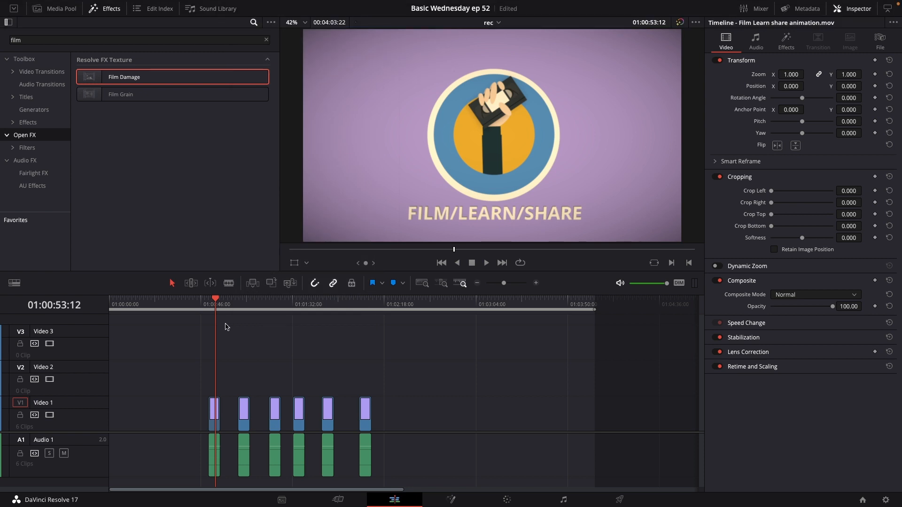
Play back the first clip to preview the Film Damage effect.
{"action": "left_click_drag", "start_coordinate": [213, 303], "coordinate": [207, 304]}
{"action": "key", "text": "space"}
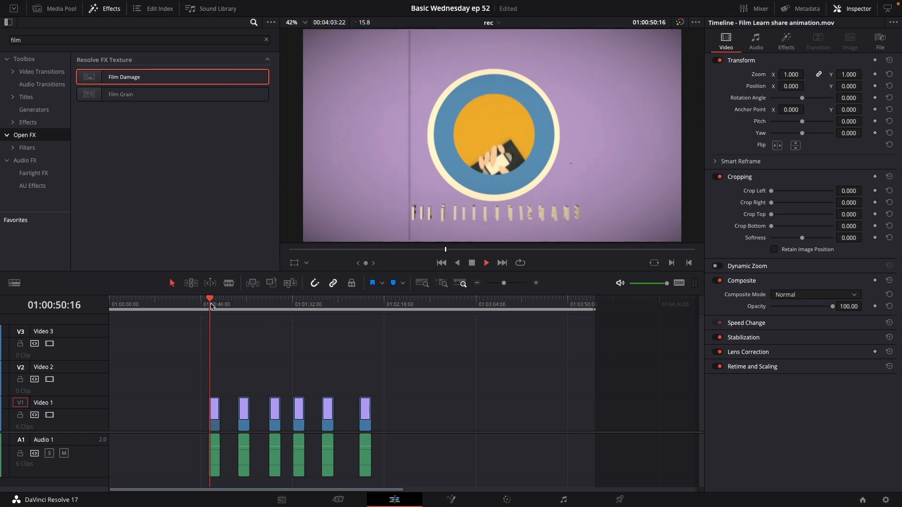
{"action": "left_click_drag", "start_coordinate": [503, 284], "coordinate": [509, 284]}
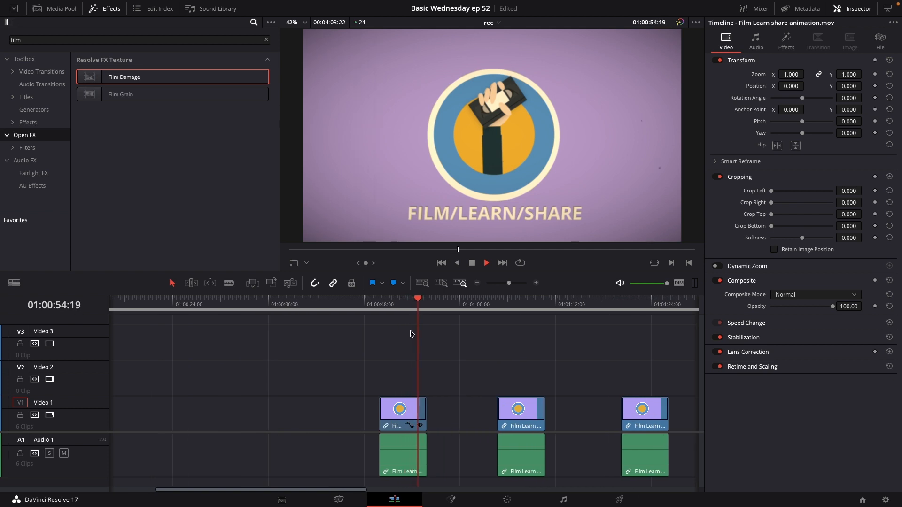
{"action": "left_click", "coordinate": [379, 303]}
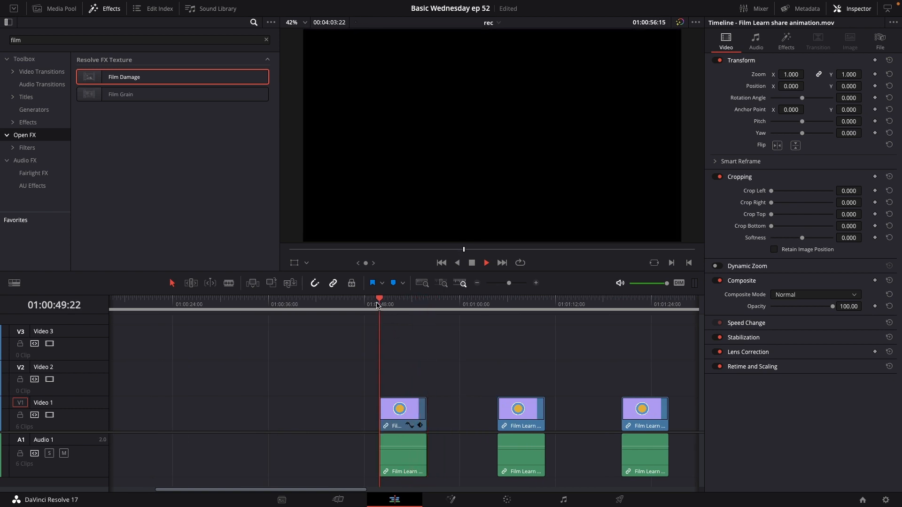
{"action": "key", "text": "space"}
Raise the first clip's Film Damage Film Blur to about 0.206 and Focal Factor to about 0.356.
{"action": "left_click", "coordinate": [399, 419]}
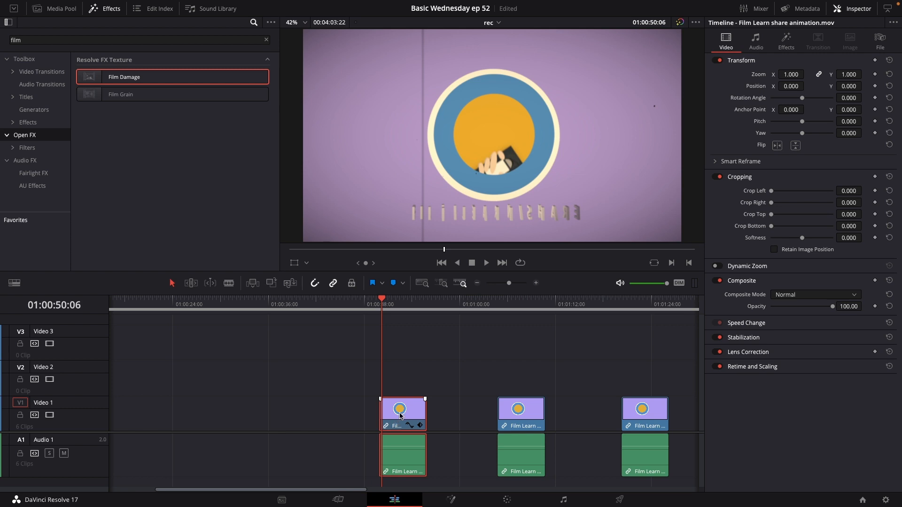
{"action": "left_click", "coordinate": [786, 42]}
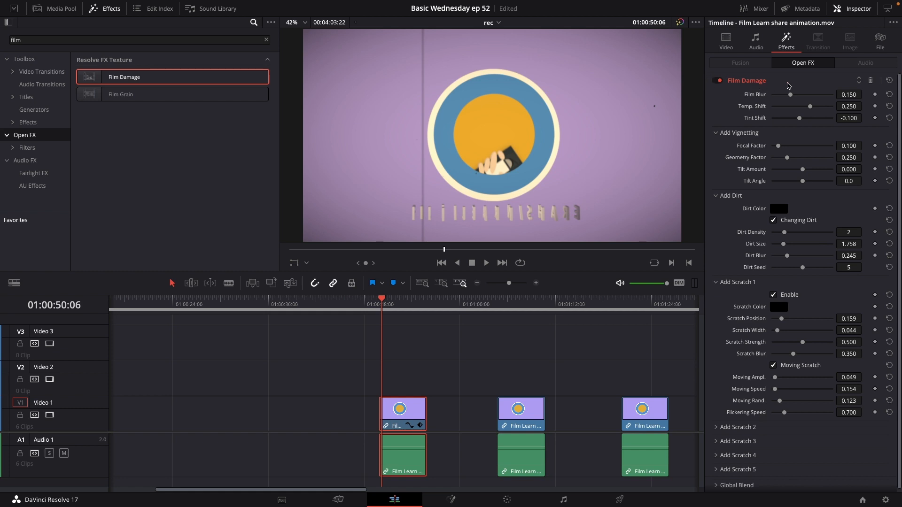
{"action": "left_click", "coordinate": [717, 80]}
{"action": "left_click", "coordinate": [717, 80]}
{"action": "left_click_drag", "start_coordinate": [792, 97], "coordinate": [797, 96]}
{"action": "left_click_drag", "start_coordinate": [778, 145], "coordinate": [794, 146]}
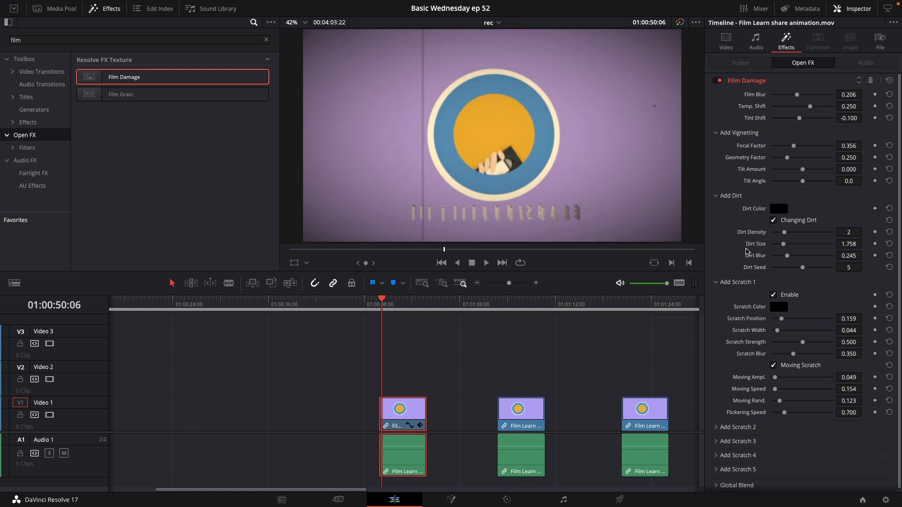
{"action": "scroll", "coordinate": [747, 259], "scroll_direction": "down", "scroll_amount": 1}
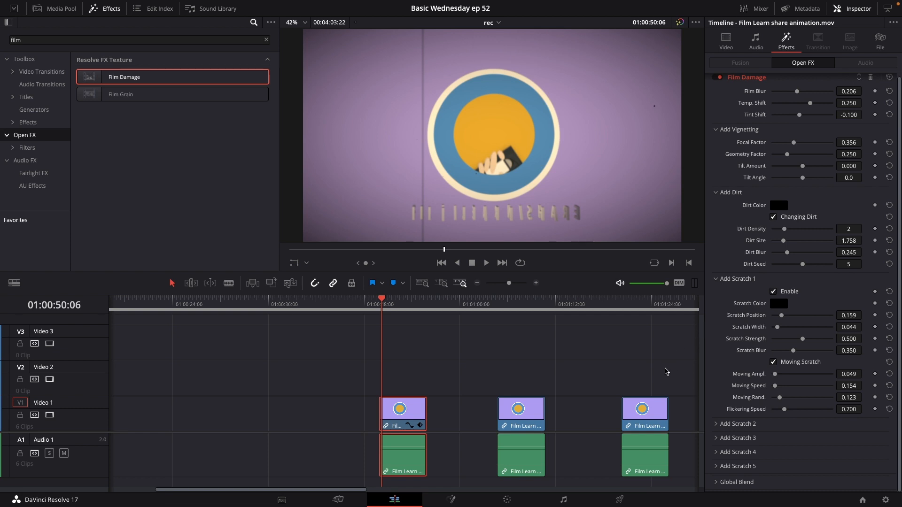
Search for ana and apply the Analog Damage effect to the second clip.
{"action": "left_click", "coordinate": [493, 310]}
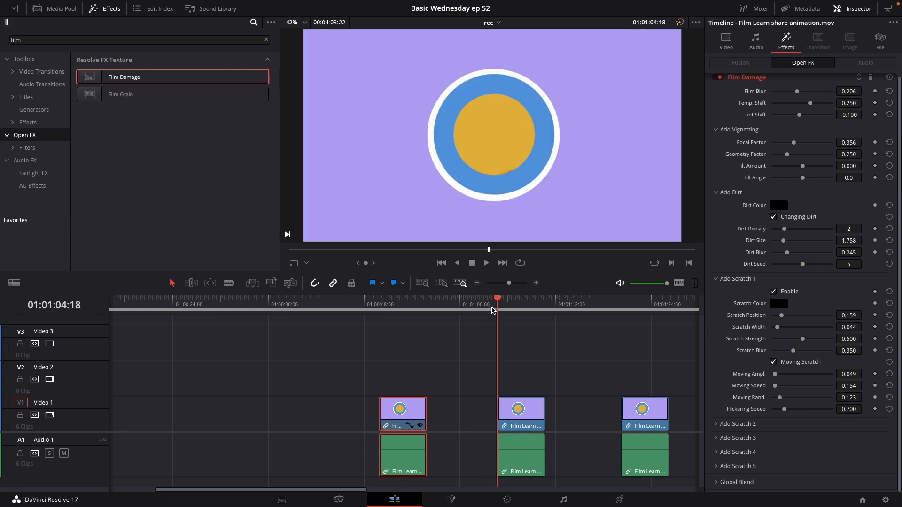
{"action": "double_click", "coordinate": [45, 40]}
{"action": "type", "text": "an"}
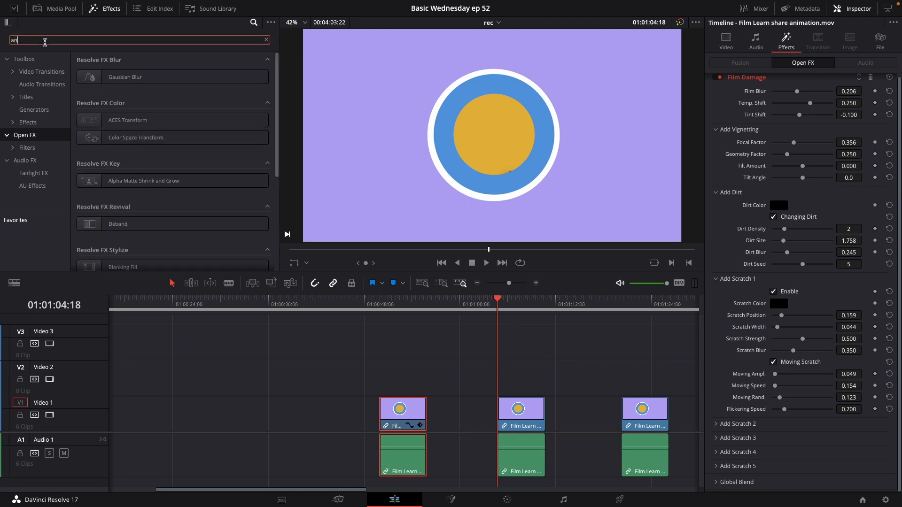
{"action": "type", "text": "a"}
{"action": "left_click_drag", "start_coordinate": [96, 77], "coordinate": [516, 407]}
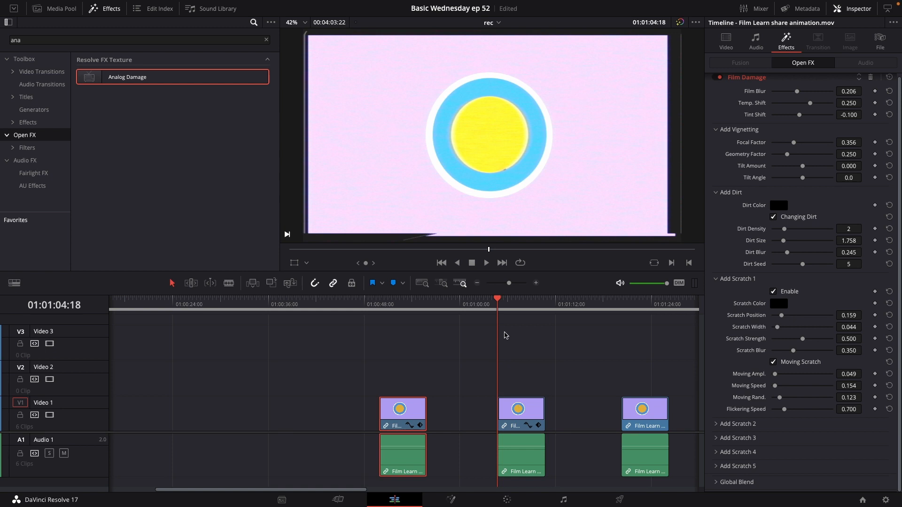
Set the second clip's Analog Damage preset to Early Television.
{"action": "left_click", "coordinate": [522, 419]}
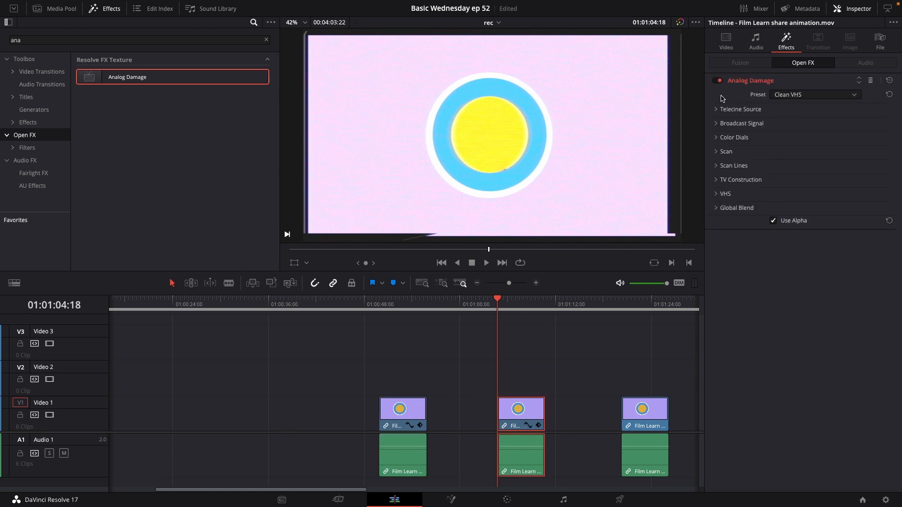
{"action": "left_click", "coordinate": [801, 95]}
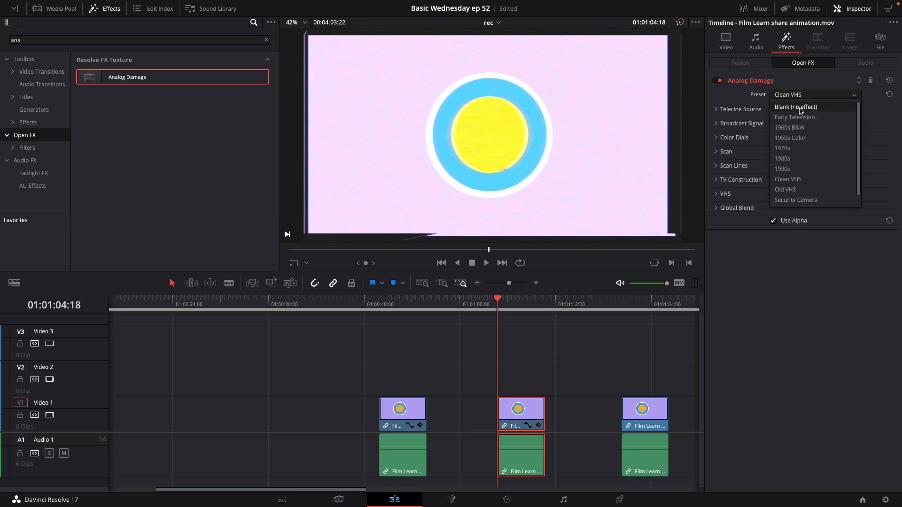
{"action": "scroll", "coordinate": [803, 163], "scroll_direction": "down", "scroll_amount": 1}
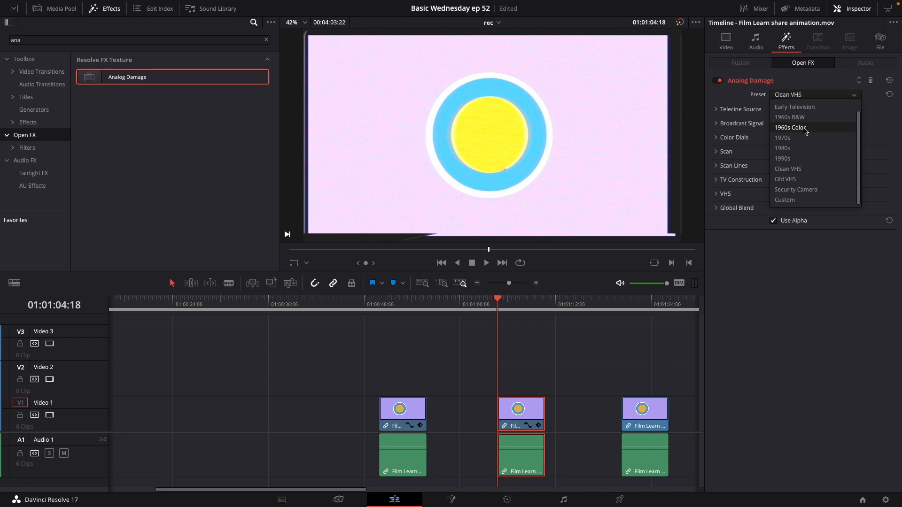
{"action": "left_click", "coordinate": [808, 107]}
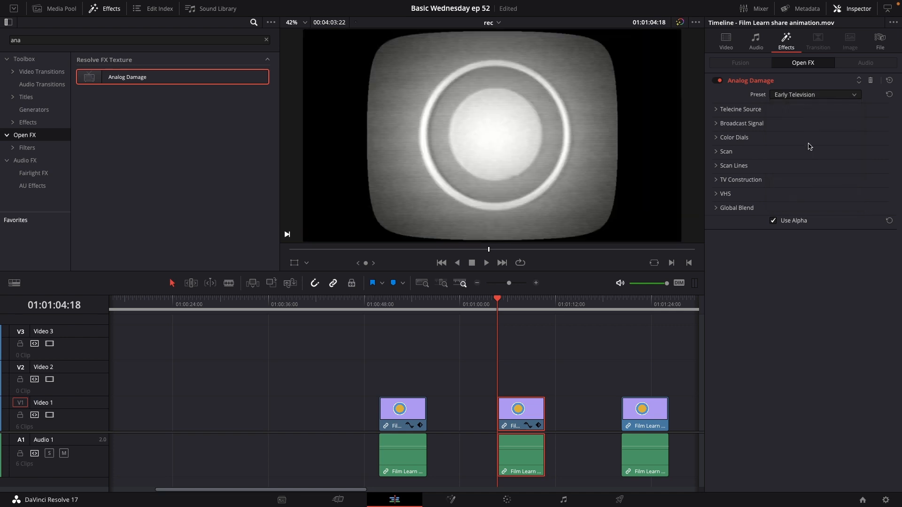
Change the Analog Damage preset to 1960s B&W and play back the clip.
{"action": "left_click", "coordinate": [814, 94]}
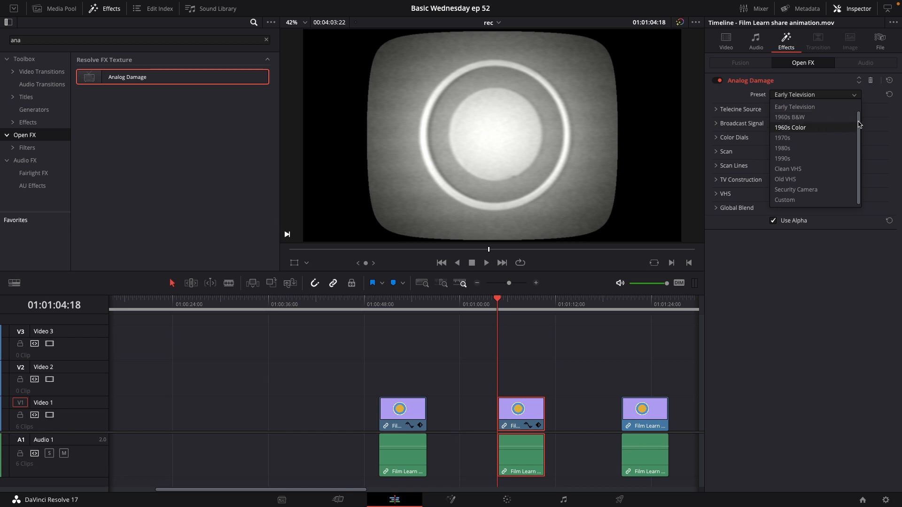
{"action": "scroll", "coordinate": [808, 118], "scroll_direction": "up", "scroll_amount": 1}
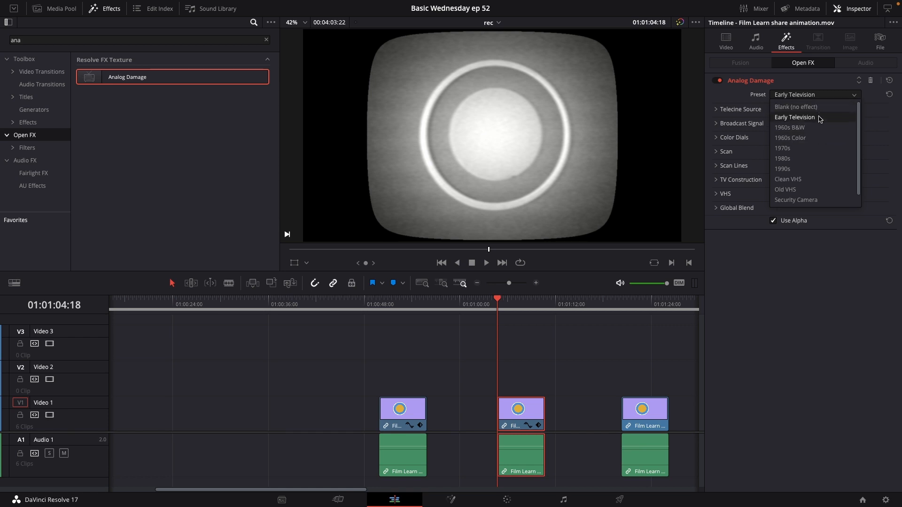
{"action": "left_click", "coordinate": [822, 127]}
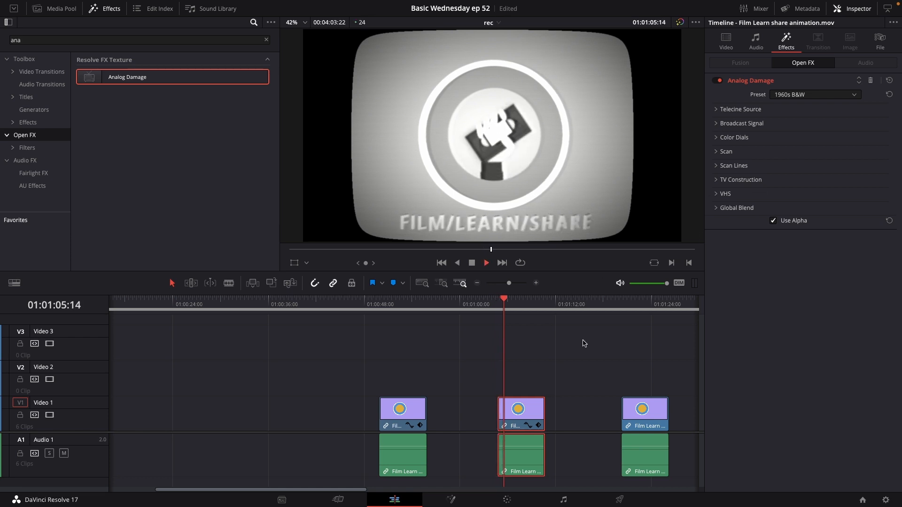
{"action": "key", "text": "space"}
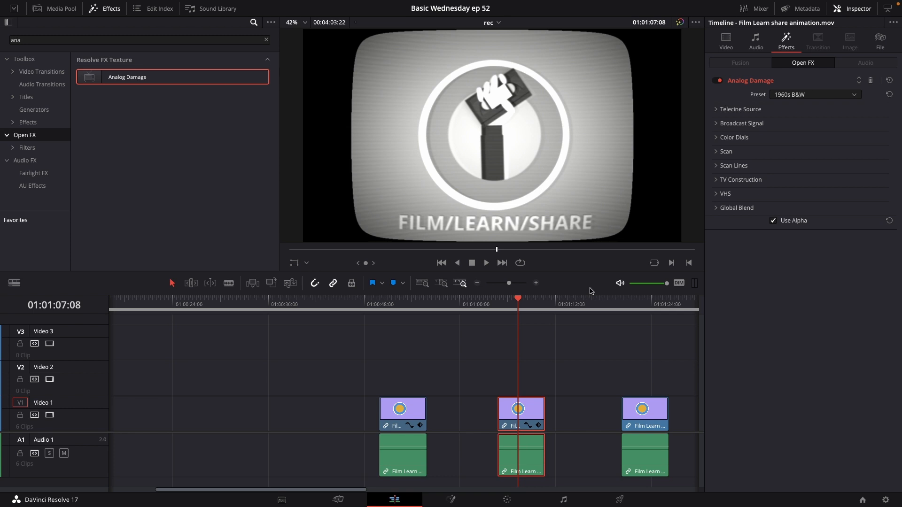
Switch the preset to Custom and raise the Telecine Source Vignetting to about 0.613.
{"action": "left_click", "coordinate": [840, 96]}
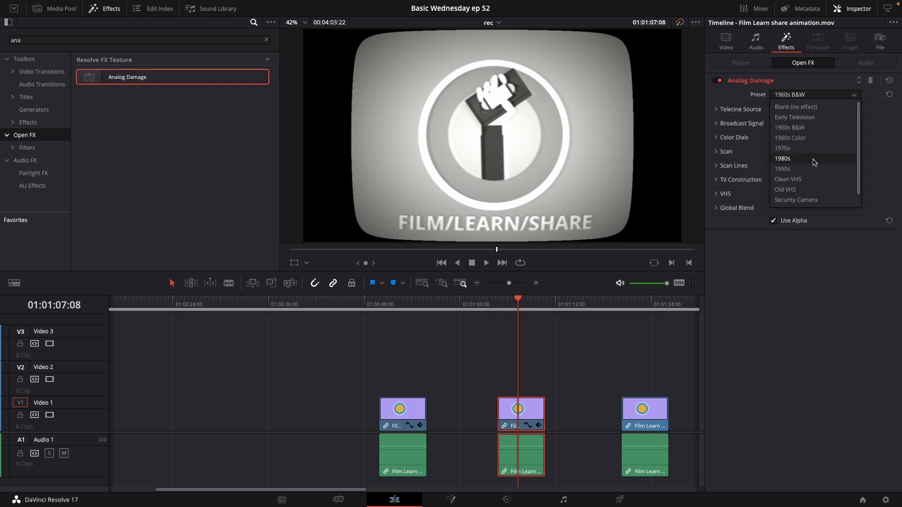
{"action": "scroll", "coordinate": [815, 163], "scroll_direction": "down", "scroll_amount": 1}
{"action": "left_click", "coordinate": [815, 200]}
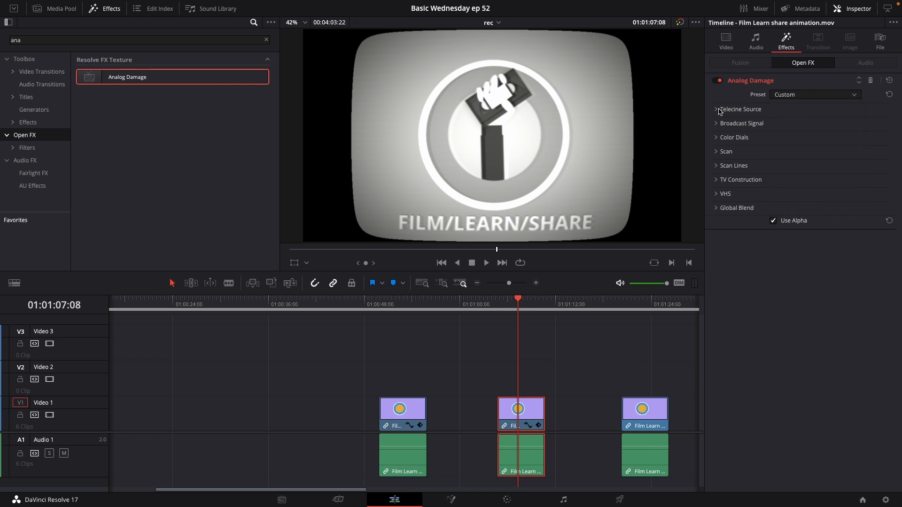
{"action": "left_click", "coordinate": [718, 110]}
{"action": "left_click_drag", "start_coordinate": [813, 124], "coordinate": [803, 146]}
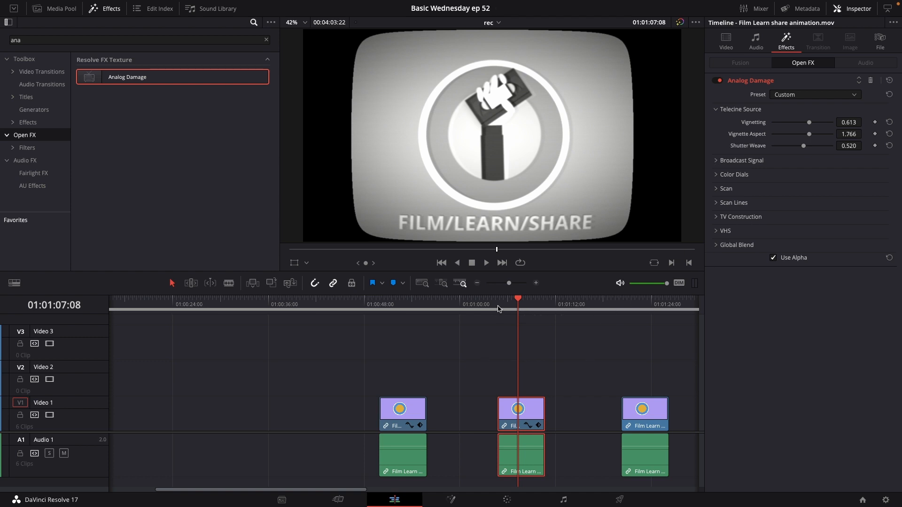
Place the 4k-1970s overlay clip from the Old Film Overlays bin on Video 2 above the third clip and play it.
{"action": "left_click", "coordinate": [499, 308]}
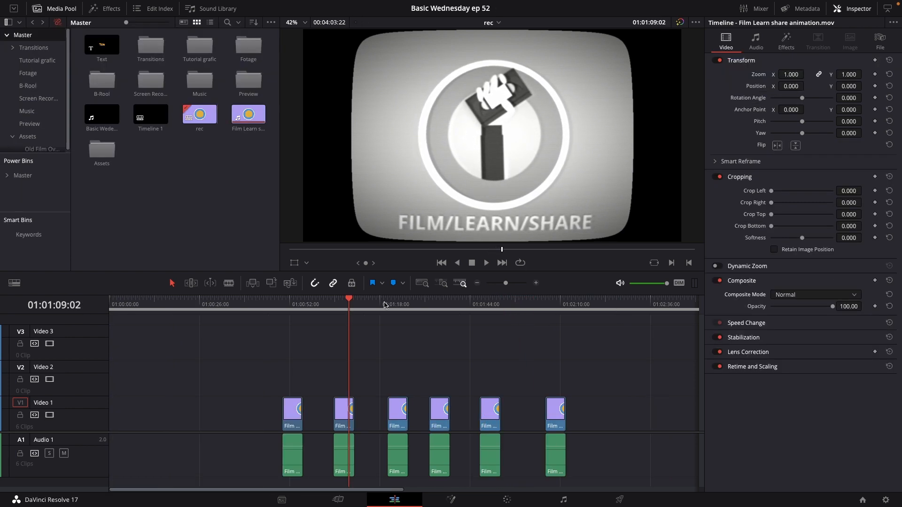
{"action": "left_click", "coordinate": [386, 305]}
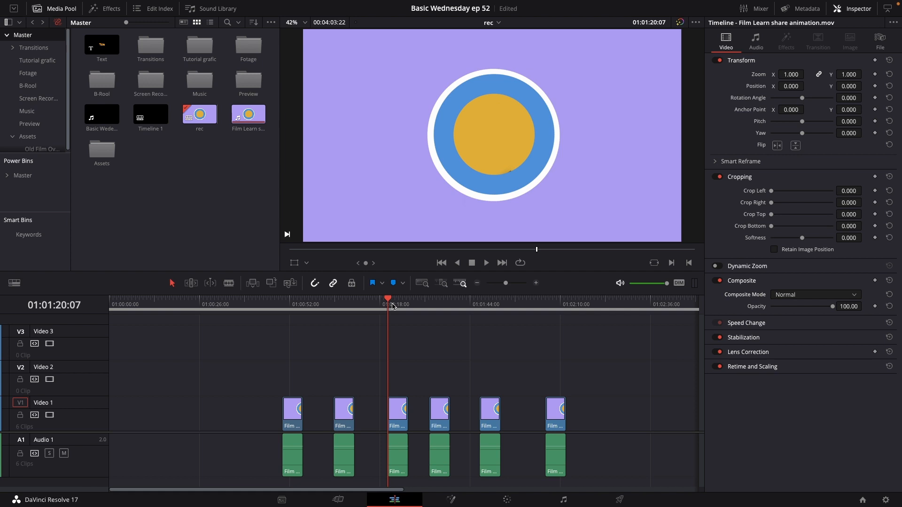
{"action": "left_click", "coordinate": [400, 408]}
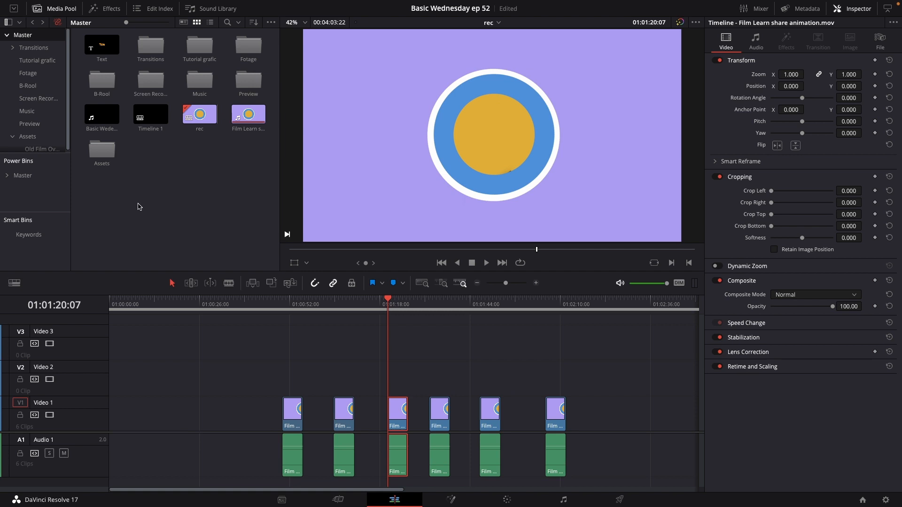
{"action": "double_click", "coordinate": [102, 150]}
{"action": "double_click", "coordinate": [102, 47]}
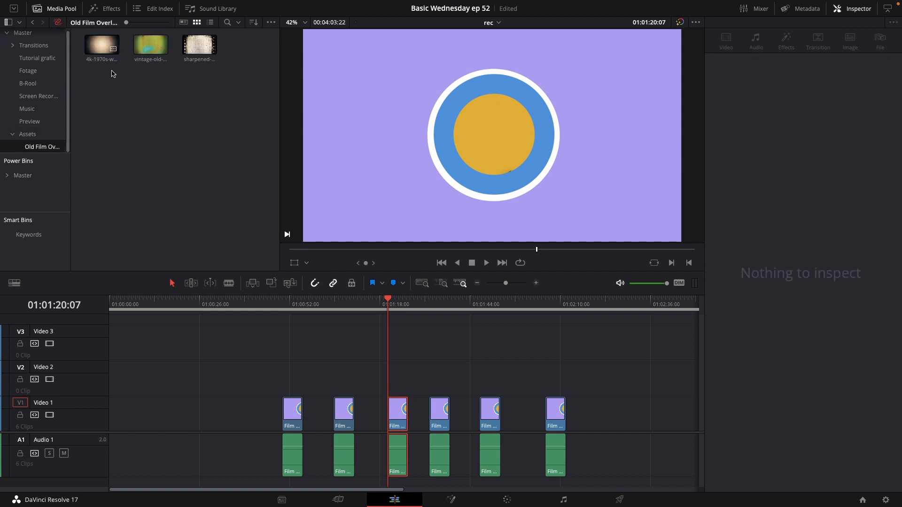
{"action": "left_click", "coordinate": [102, 48]}
{"action": "left_click_drag", "start_coordinate": [102, 48], "coordinate": [407, 385]}
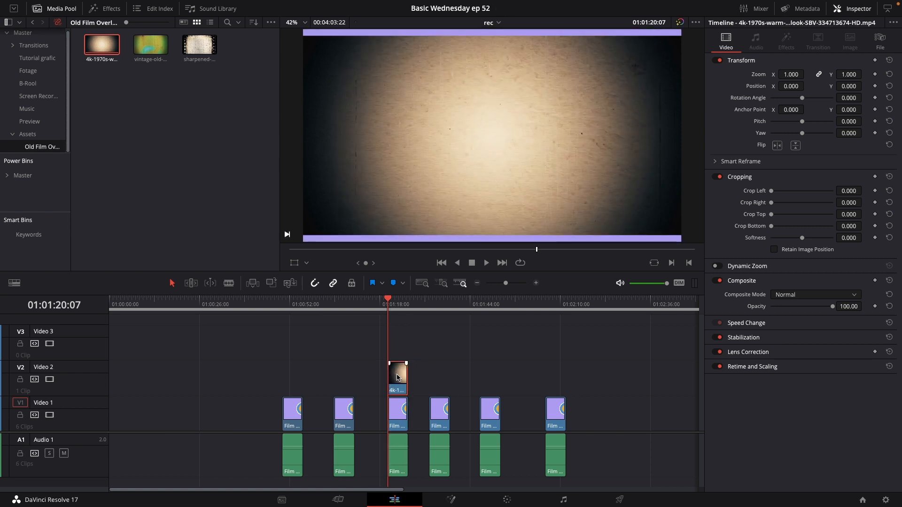
{"action": "key", "text": "space"}
{"action": "key", "text": "space"}
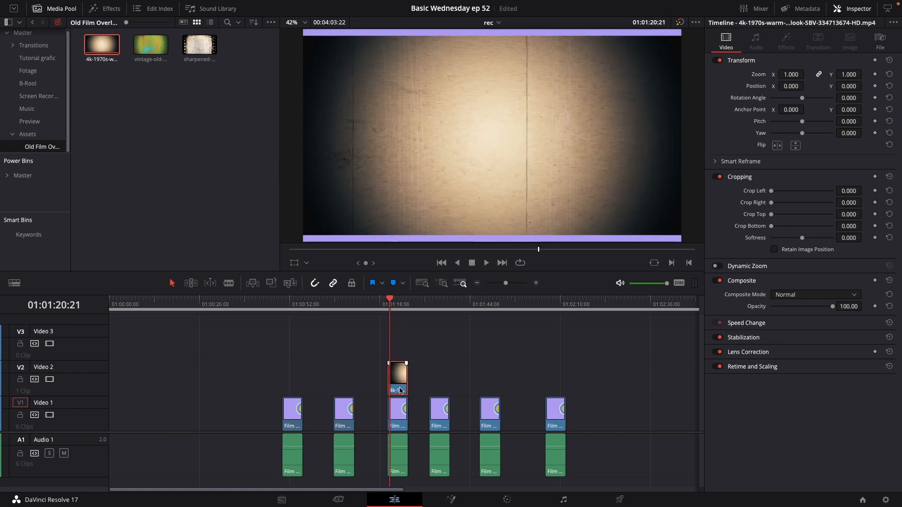
Set the overlay clip's composite mode to Screen and play it back.
{"action": "key", "text": "ctrl+s"}
{"action": "left_click", "coordinate": [808, 294]}
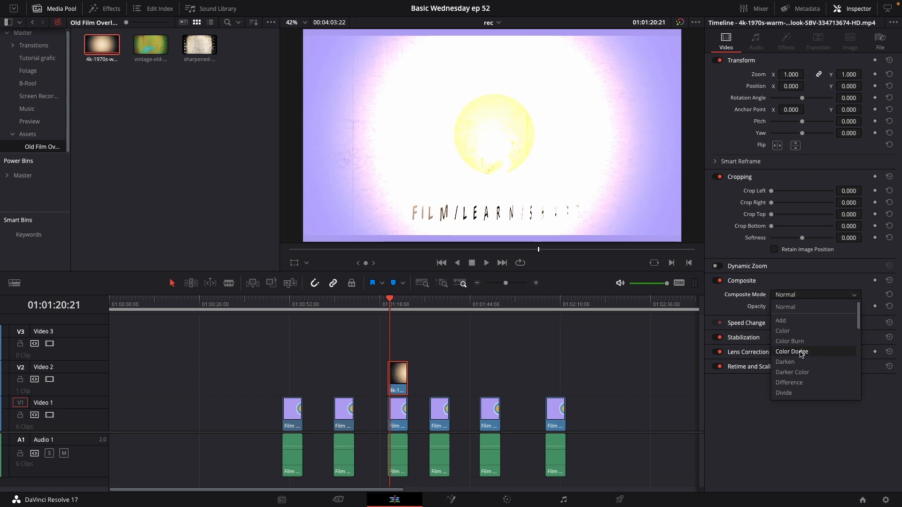
{"action": "scroll", "coordinate": [800, 371], "scroll_direction": "down", "scroll_amount": 2}
{"action": "scroll", "coordinate": [800, 369], "scroll_direction": "down", "scroll_amount": 4}
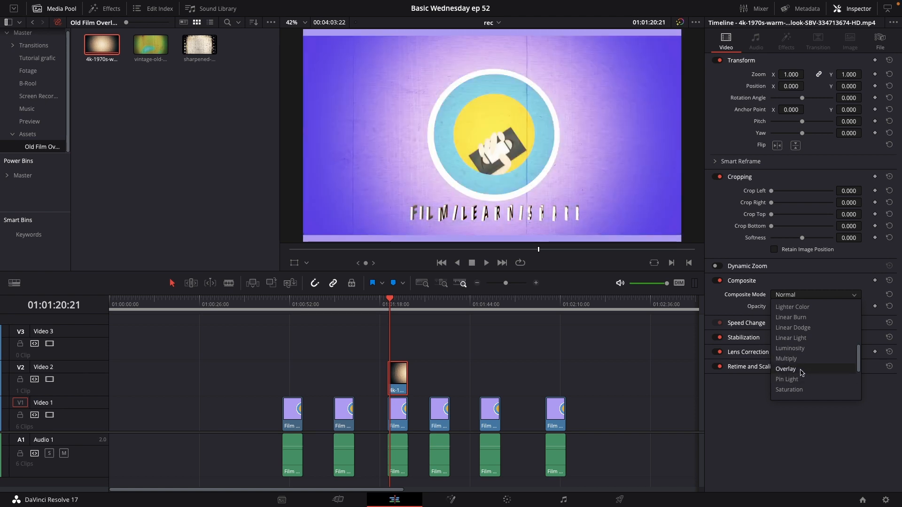
{"action": "scroll", "coordinate": [801, 373], "scroll_direction": "down", "scroll_amount": 2}
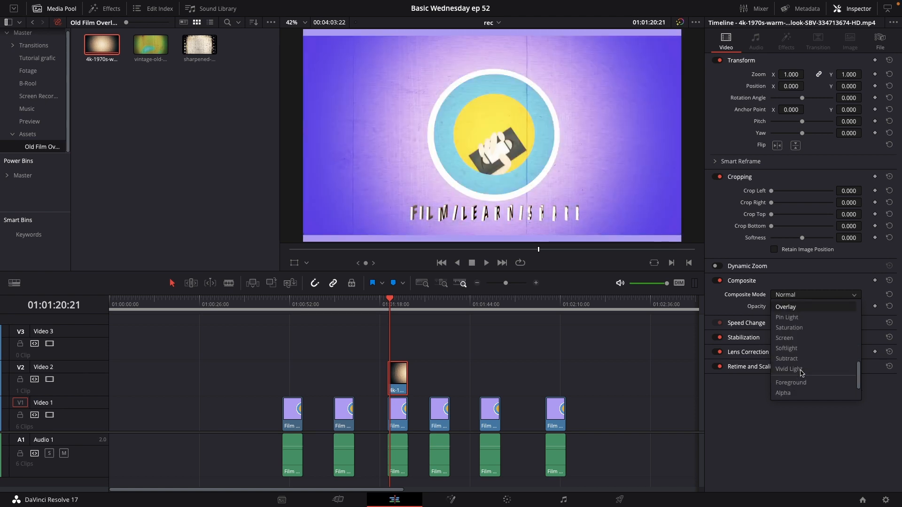
{"action": "left_click", "coordinate": [801, 339]}
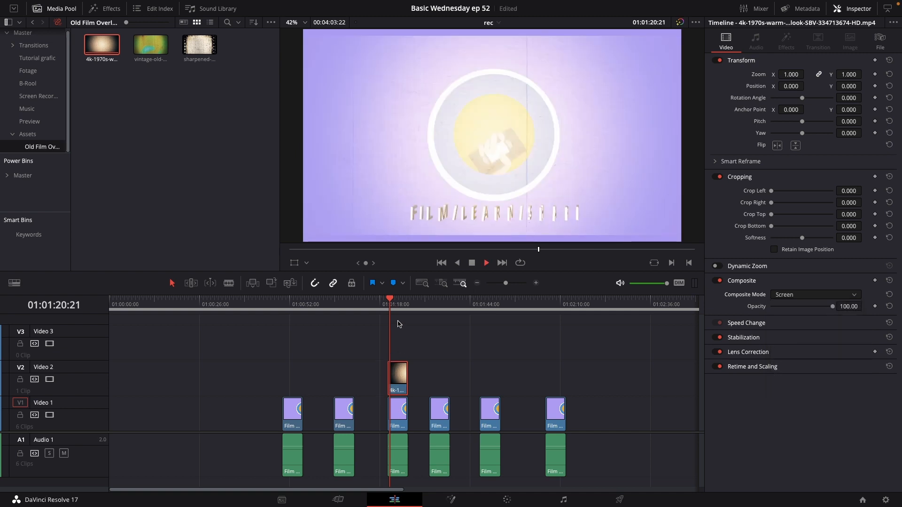
{"action": "key", "text": "space"}
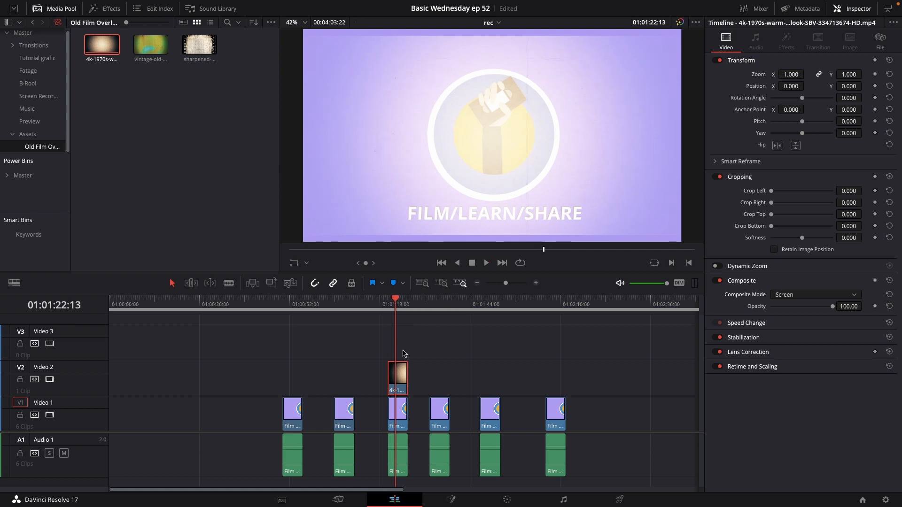
{"action": "key", "text": "ctrl+s"}
Set the overlay's zoom to 1.080 and lower its opacity to about 56.49, then play it.
{"action": "left_click_drag", "start_coordinate": [791, 74], "coordinate": [806, 74]}
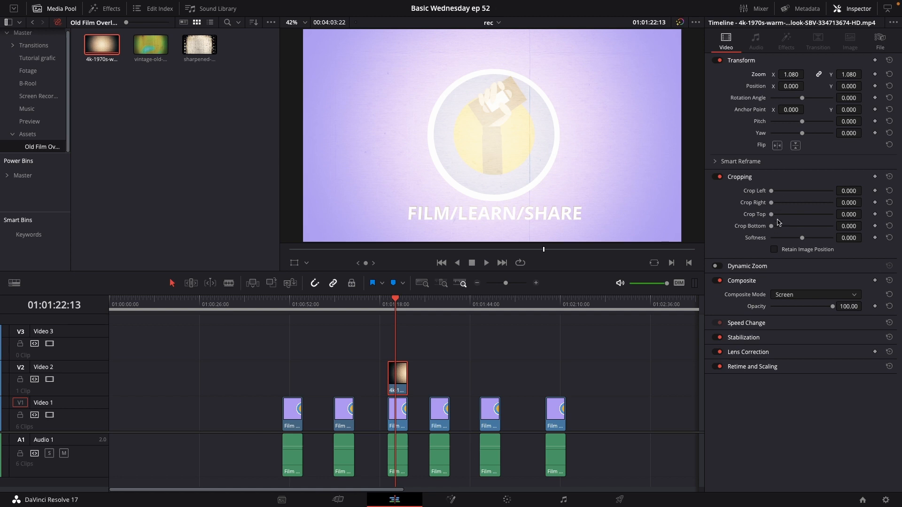
{"action": "left_click_drag", "start_coordinate": [833, 308], "coordinate": [807, 313]}
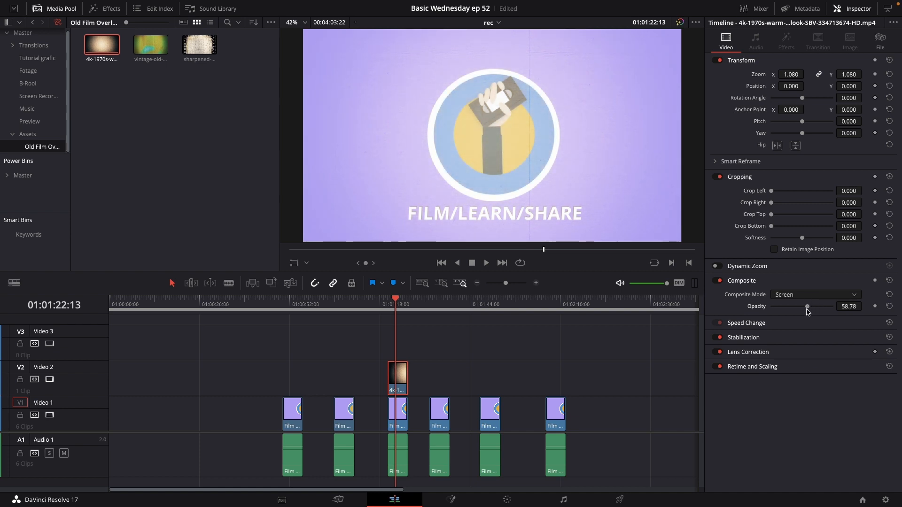
{"action": "left_click_drag", "start_coordinate": [807, 308], "coordinate": [805, 307]}
{"action": "key", "text": "space"}
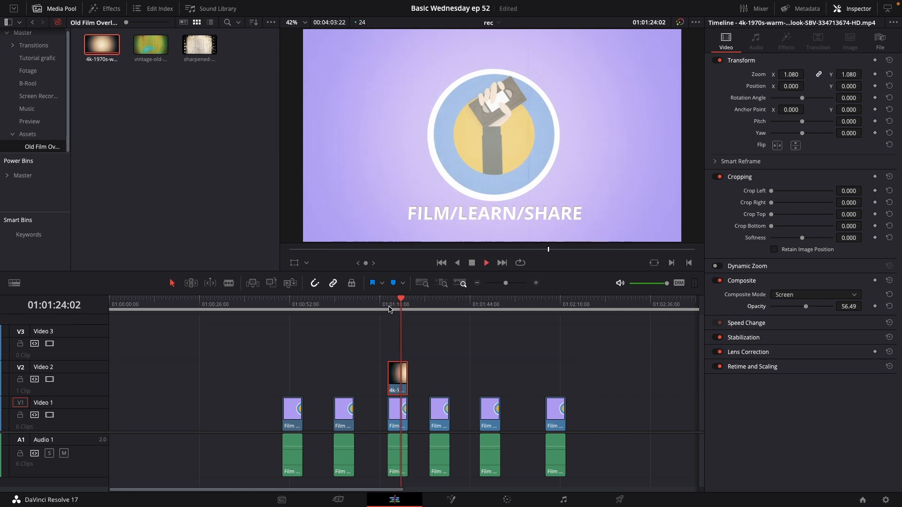
Add a Solid Color generator on Video 2 above the fourth clip.
{"action": "left_click", "coordinate": [388, 307]}
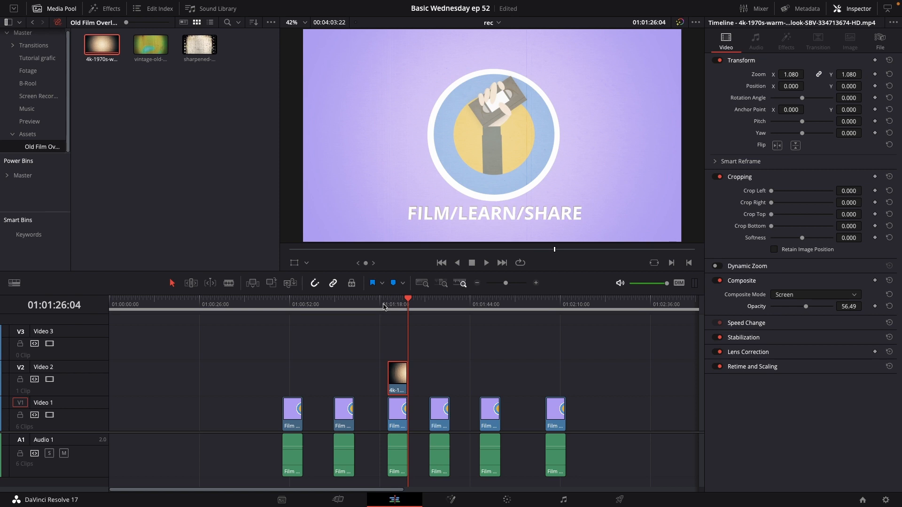
{"action": "left_click", "coordinate": [424, 308]}
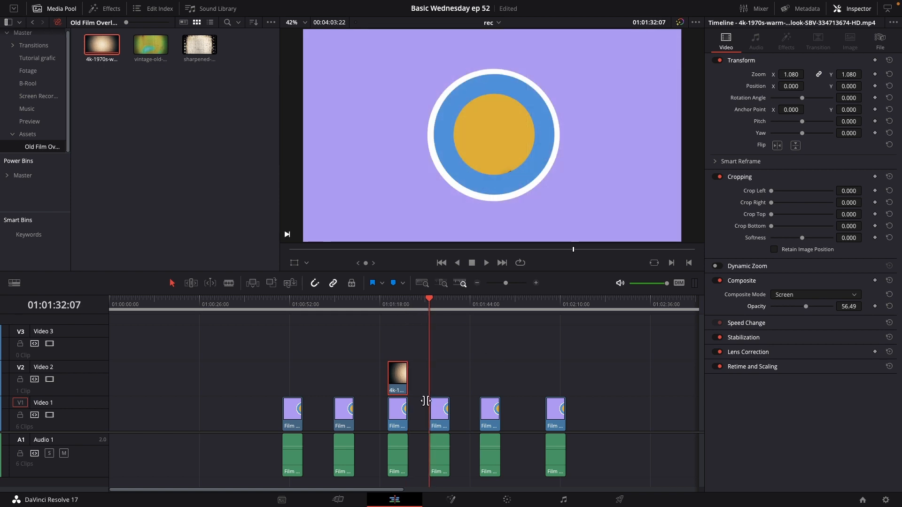
{"action": "key", "text": "space"}
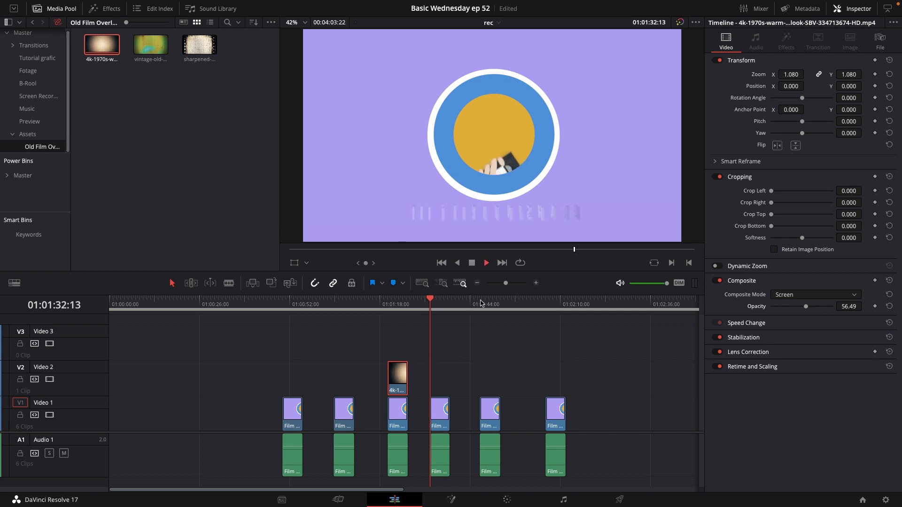
{"action": "key", "text": "space"}
{"action": "left_click", "coordinate": [429, 305]}
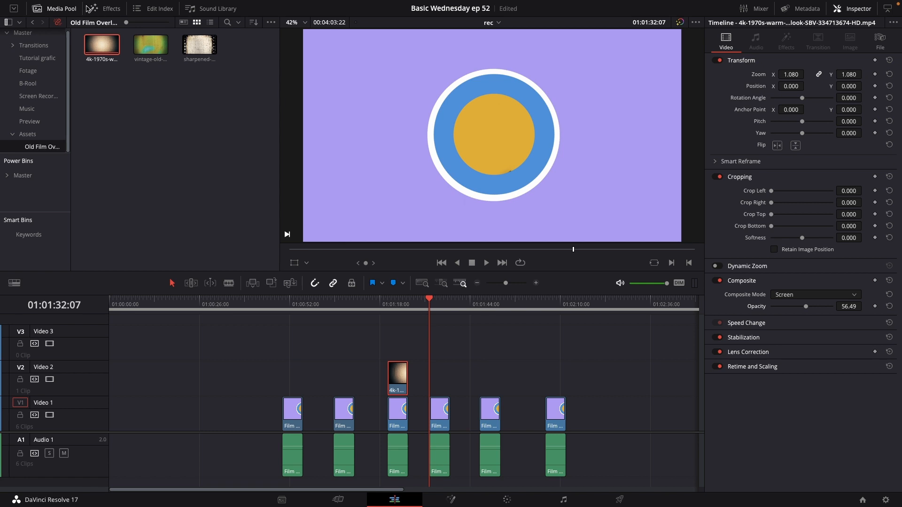
{"action": "left_click", "coordinate": [111, 9]}
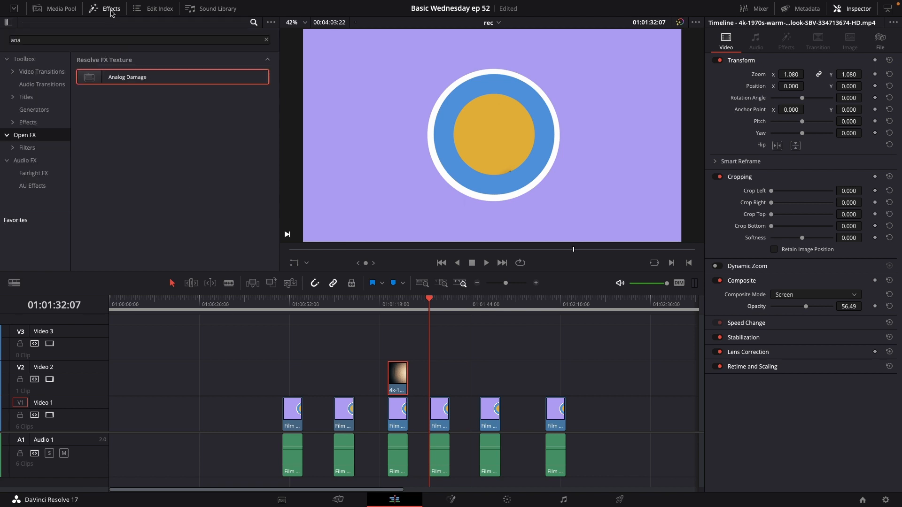
{"action": "left_click", "coordinate": [34, 113]}
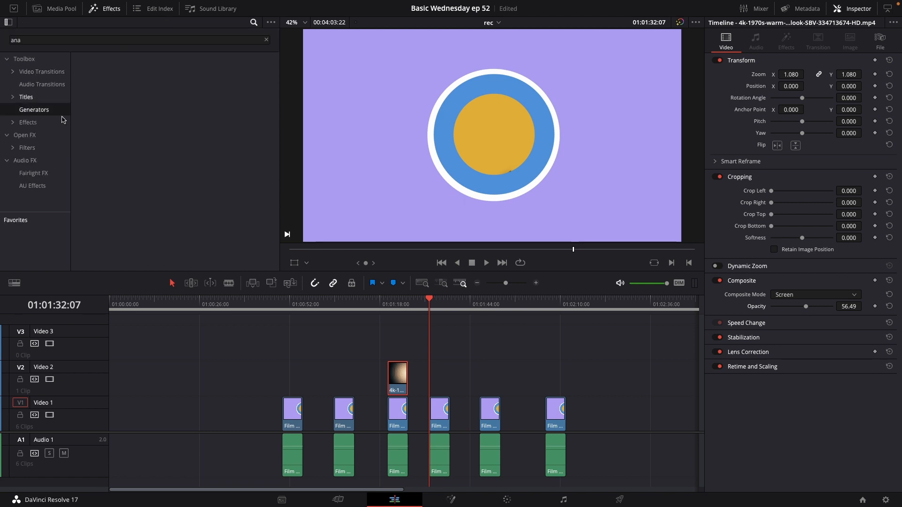
{"action": "left_click_drag", "start_coordinate": [29, 39], "coordinate": [1, 36]}
{"action": "key", "text": "BackSpace"}
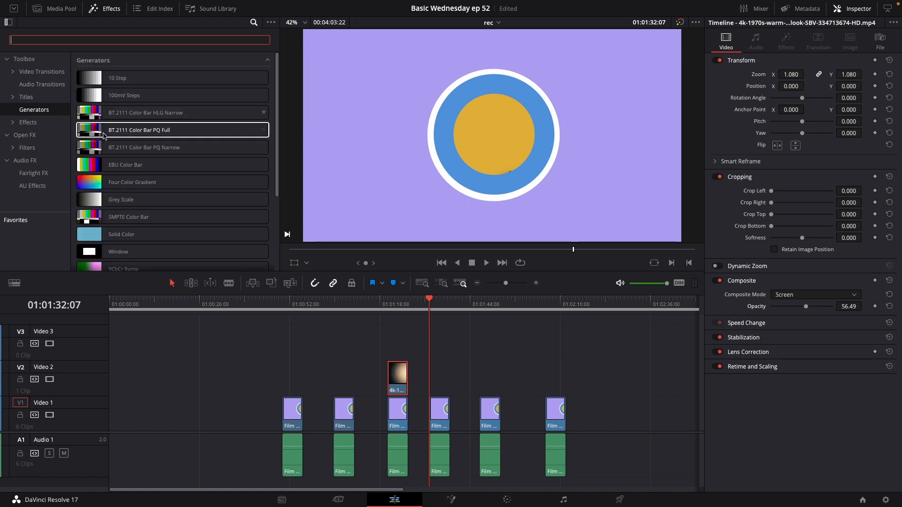
{"action": "left_click_drag", "start_coordinate": [139, 235], "coordinate": [433, 376]}
{"action": "left_click", "coordinate": [437, 378]}
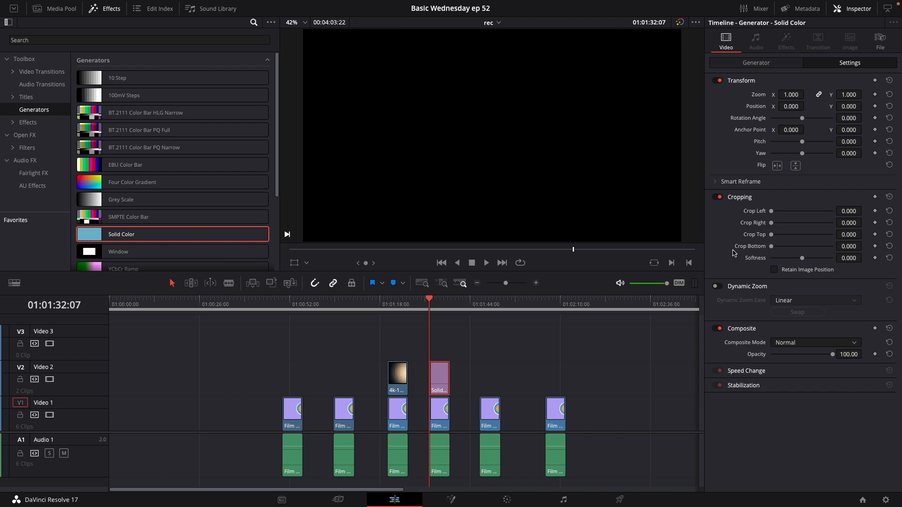
Crop the solid color into a thin vertical line (crop left 87.950, right 872.050) at X 171 with softness -2.
{"action": "left_click_drag", "start_coordinate": [771, 211], "coordinate": [826, 233]}
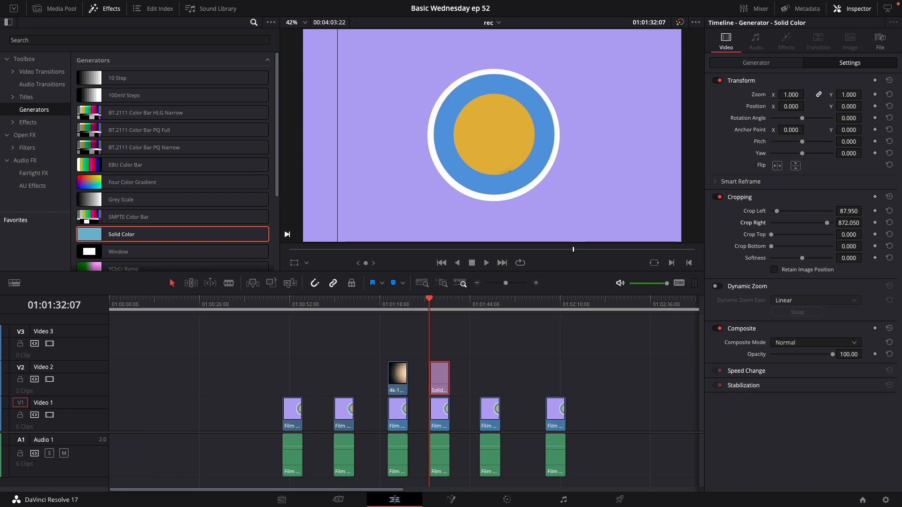
{"action": "left_click_drag", "start_coordinate": [793, 106], "coordinate": [807, 107]}
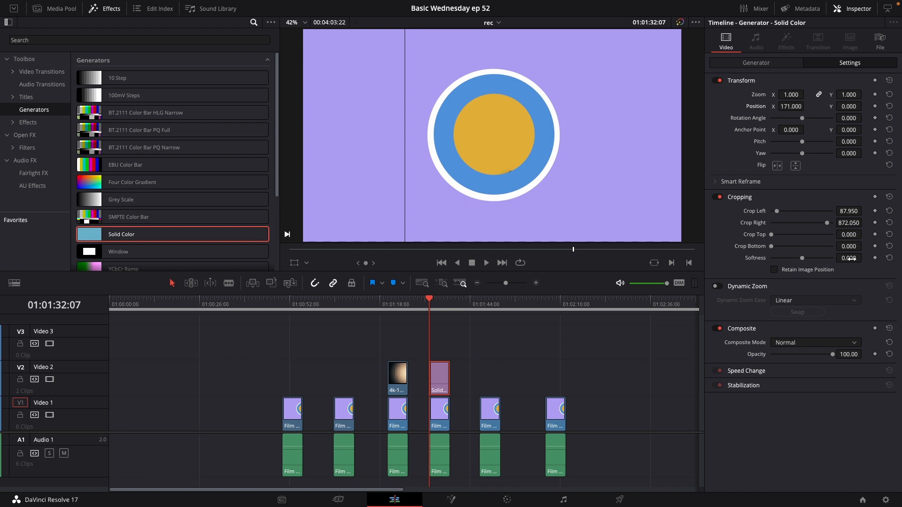
{"action": "left_click_drag", "start_coordinate": [848, 258], "coordinate": [838, 258]}
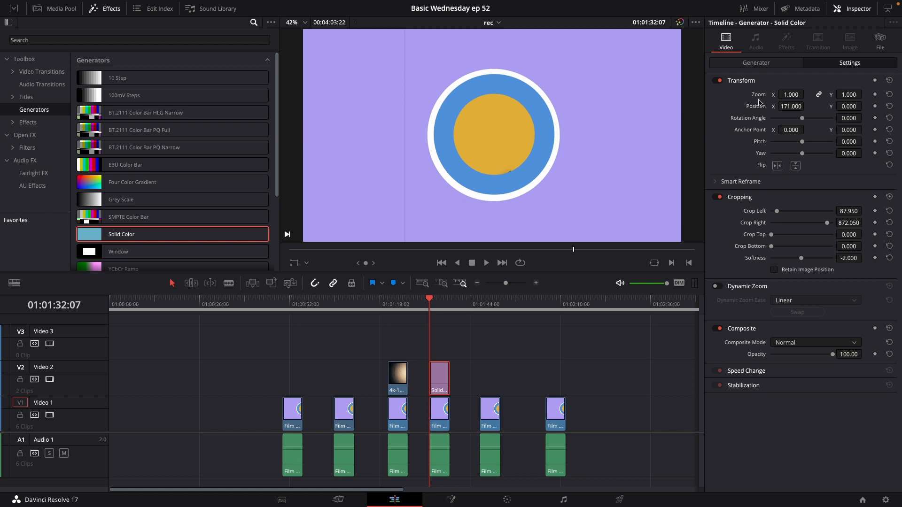
Keyframe the line's horizontal position and play back its movement.
{"action": "left_click", "coordinate": [875, 106]}
{"action": "key", "text": "ctrl+s"}
{"action": "key", "text": "space"}
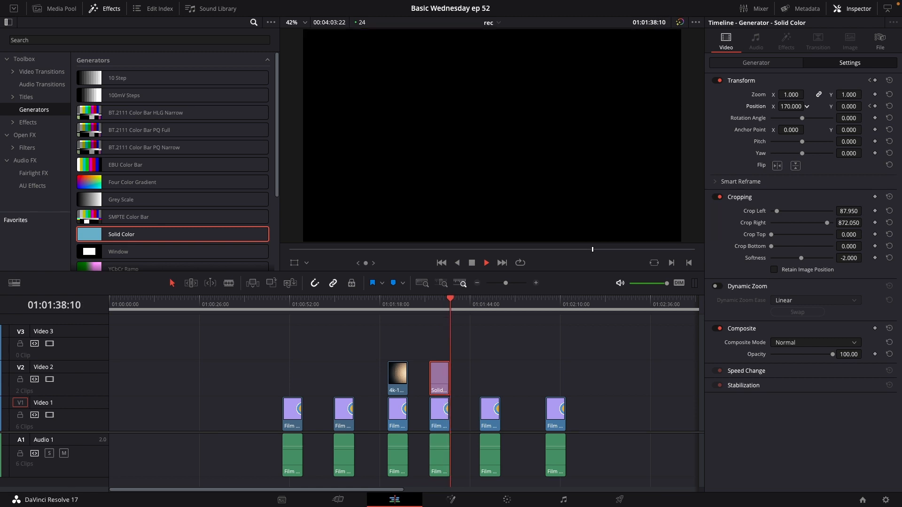
{"action": "key", "text": "space"}
{"action": "key", "text": "space"}
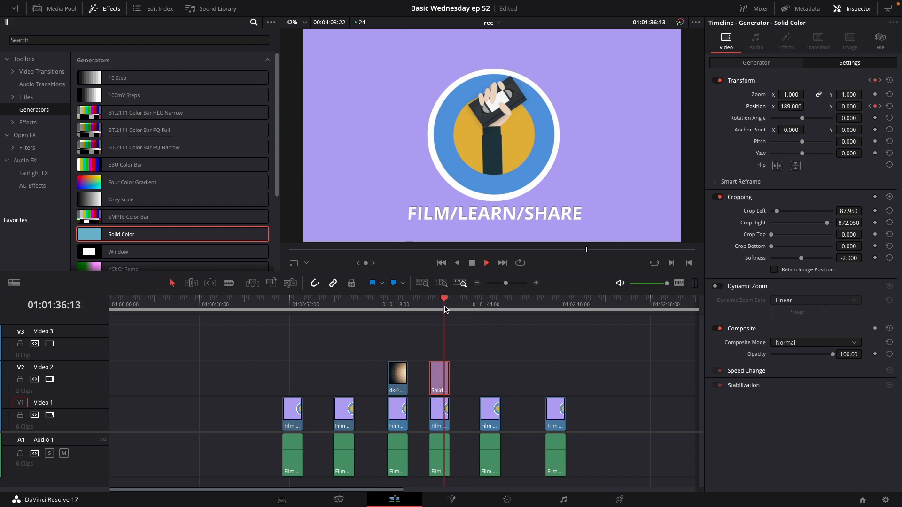
{"action": "key", "text": "space"}
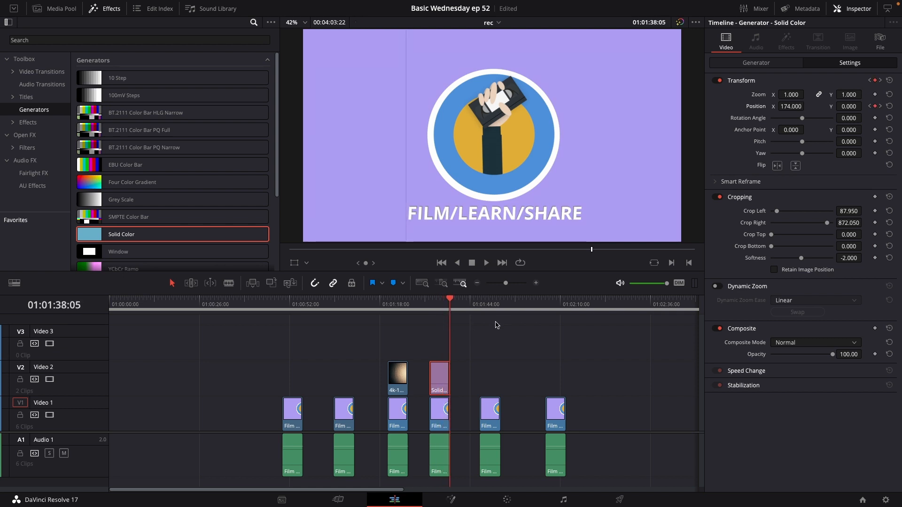
Duplicate the line clip onto Video 3 above the original.
{"action": "left_click", "coordinate": [433, 308]}
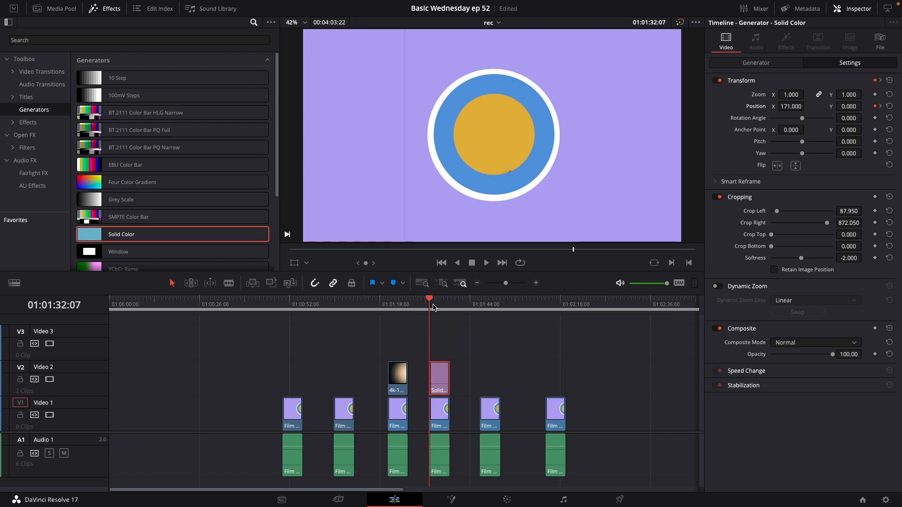
{"action": "key", "text": "space"}
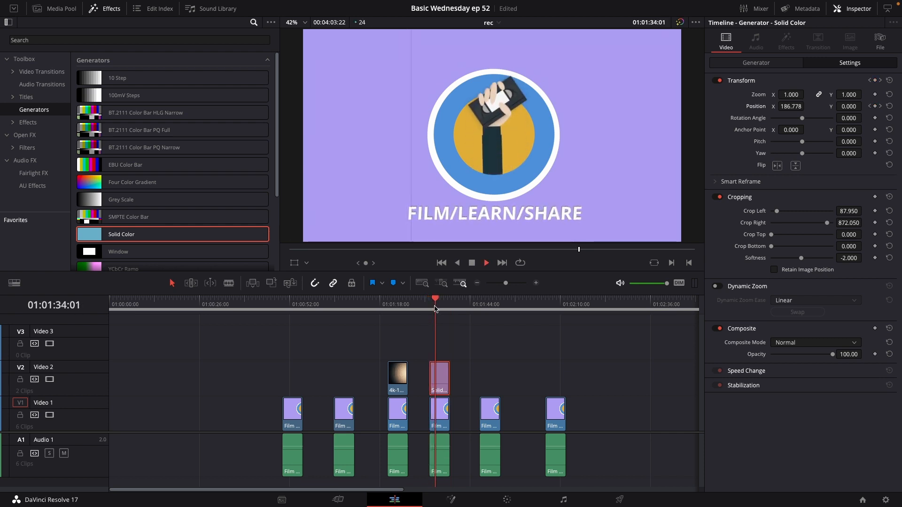
{"action": "key", "text": "space"}
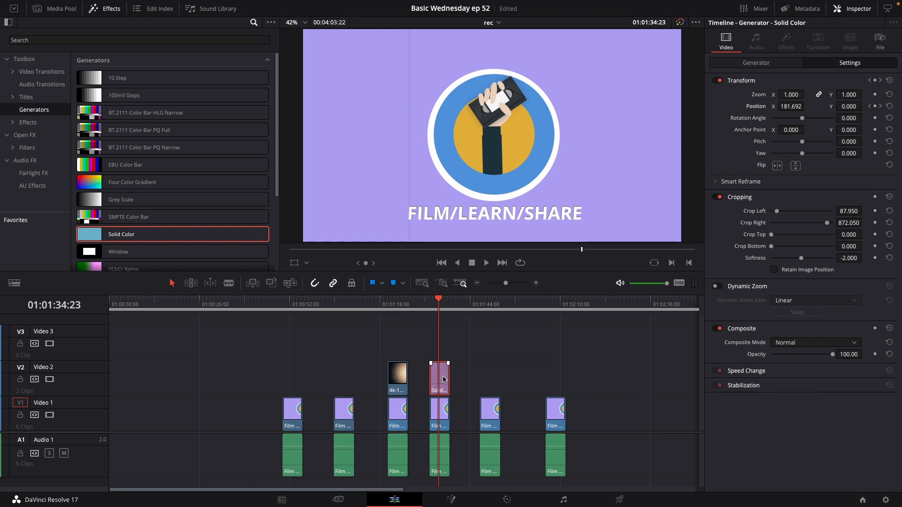
{"action": "left_click_drag", "start_coordinate": [443, 377], "coordinate": [444, 342]}
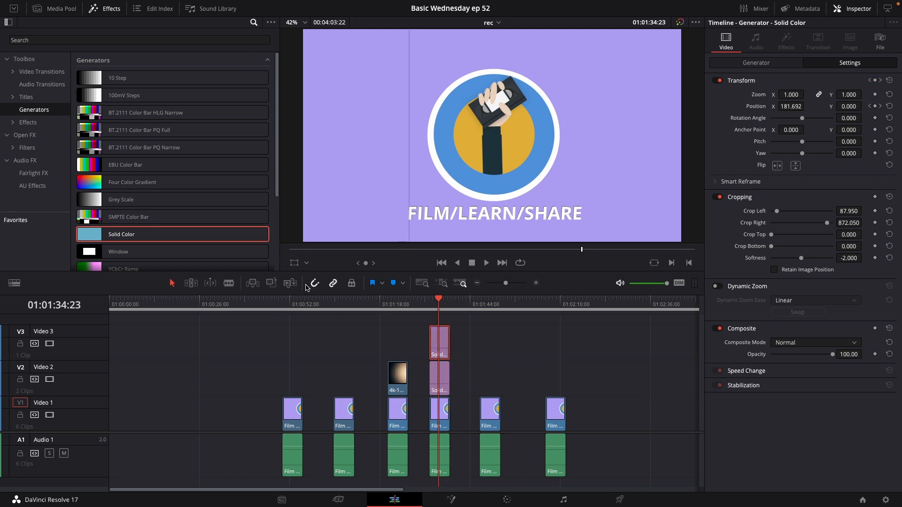
Clear the copy's position keyframes, move it to about X 660 with a new position keyframe, and play it back.
{"action": "left_click_drag", "start_coordinate": [437, 306], "coordinate": [429, 306]}
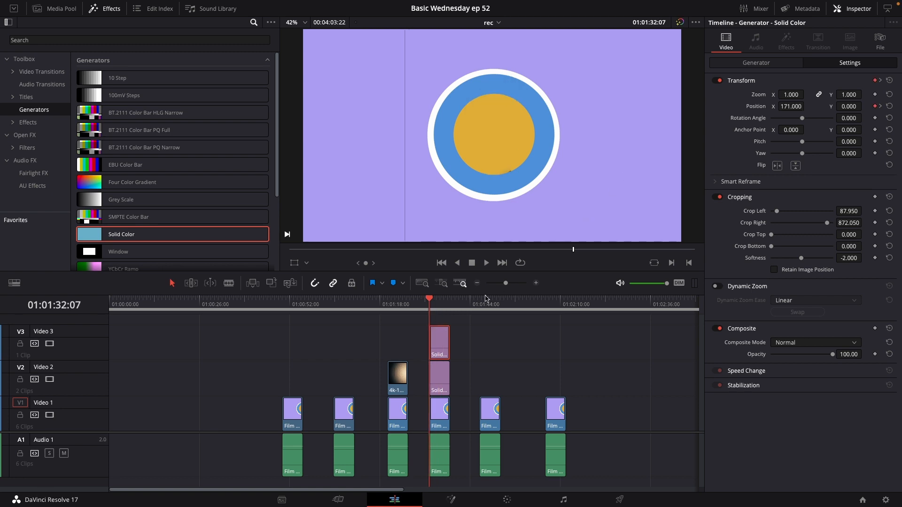
{"action": "left_click", "coordinate": [875, 107]}
{"action": "left_click", "coordinate": [889, 107]}
{"action": "left_click", "coordinate": [294, 264]}
{"action": "left_click_drag", "start_coordinate": [359, 195], "coordinate": [489, 195]}
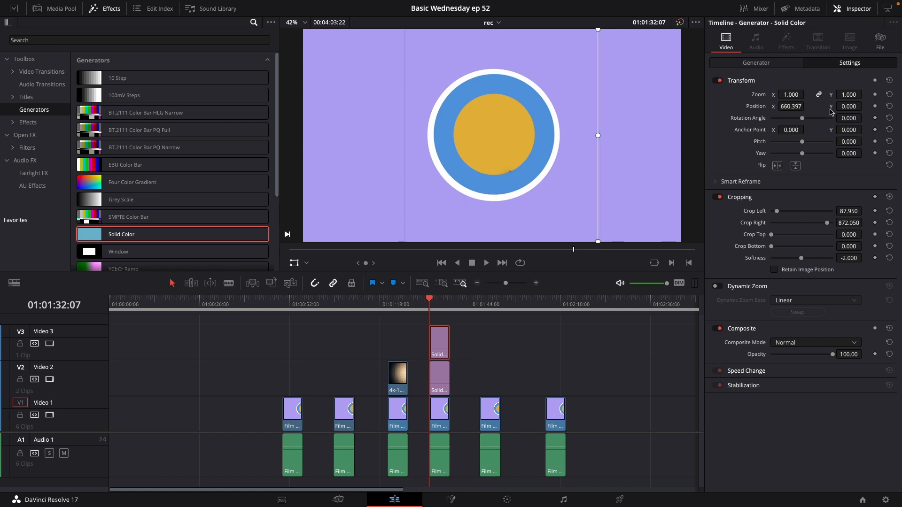
{"action": "left_click", "coordinate": [875, 106]}
{"action": "key", "text": "space"}
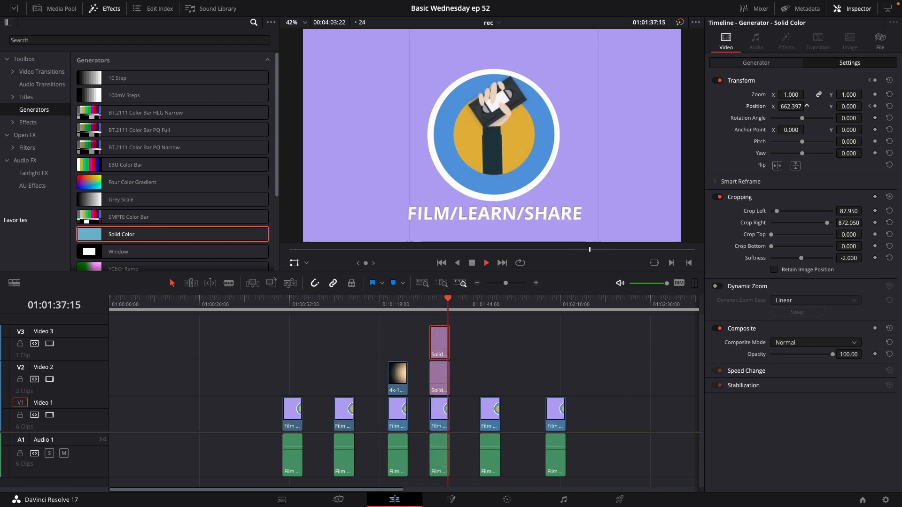
{"action": "left_click", "coordinate": [428, 312]}
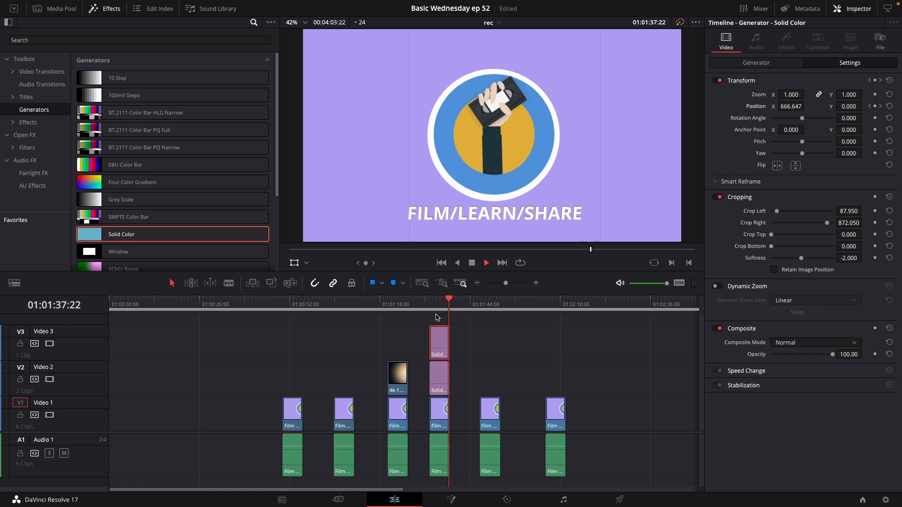
{"action": "key", "text": "space"}
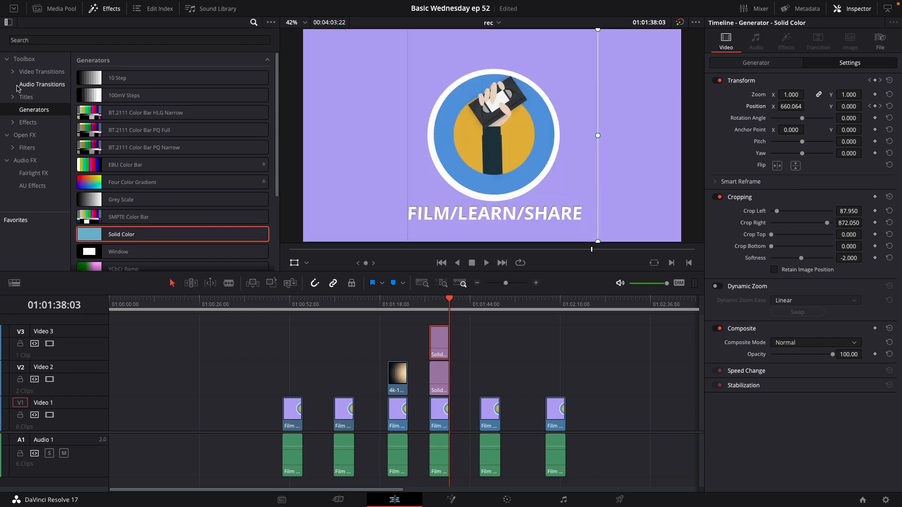
Add an Adjustment Clip on a new track above the lines and apply the Vignette effect to it.
{"action": "left_click", "coordinate": [29, 122]}
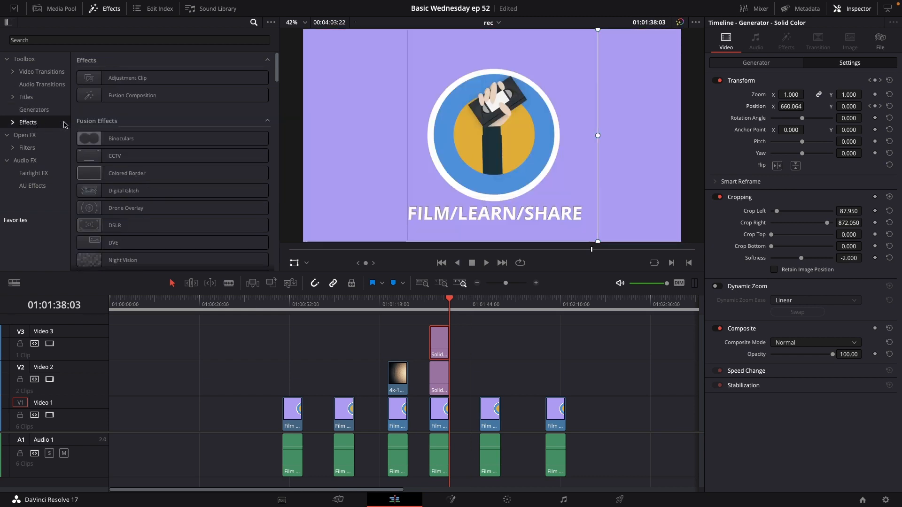
{"action": "left_click_drag", "start_coordinate": [121, 79], "coordinate": [439, 329]}
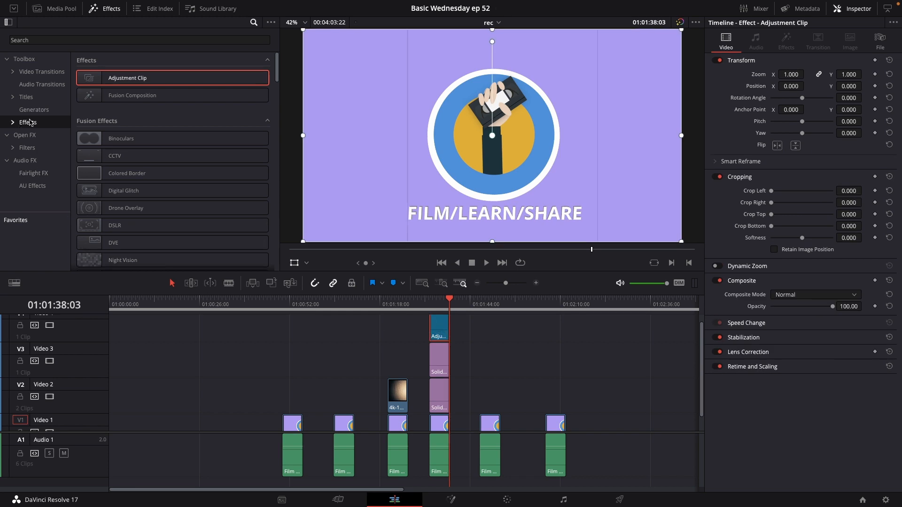
{"action": "left_click", "coordinate": [34, 41]}
{"action": "type", "text": "vi"}
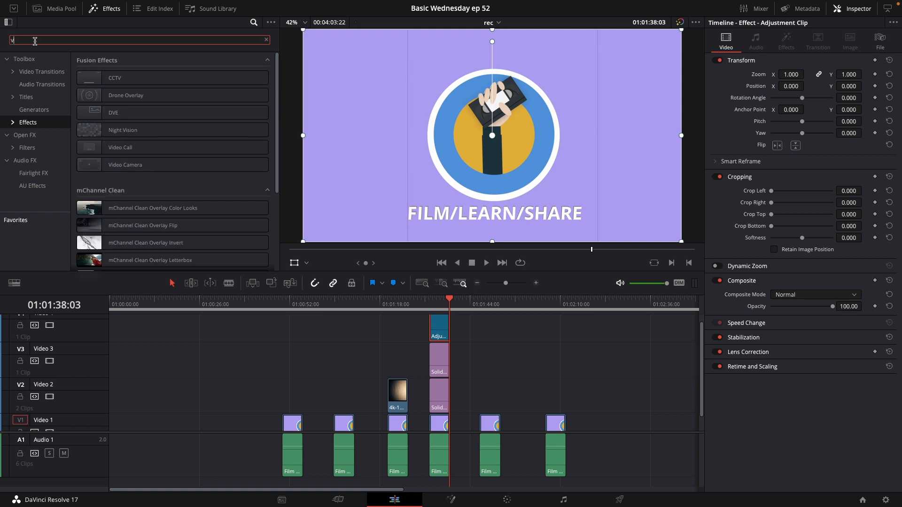
{"action": "left_click", "coordinate": [29, 136]}
{"action": "left_click", "coordinate": [132, 77]}
{"action": "left_click_drag", "start_coordinate": [132, 78], "coordinate": [444, 330]}
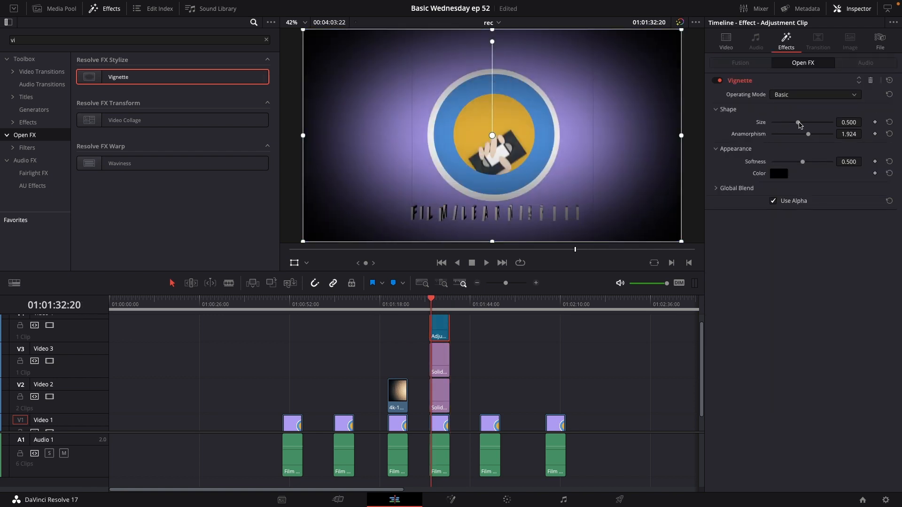
Adjust the vignette's Size and Anamorphism, setting Anamorphism to about 2.09 and Softness to about 0.51.
{"action": "left_click_drag", "start_coordinate": [798, 122], "coordinate": [804, 166]}
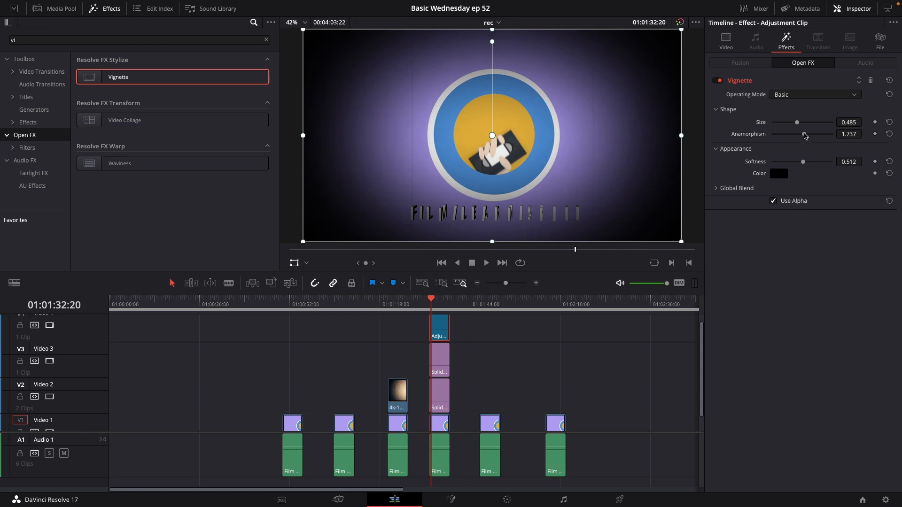
{"action": "mouse_move", "coordinate": [804, 134]}
{"action": "left_mouse_down"}
{"action": "mouse_move", "coordinate": [811, 136]}
{"action": "mouse_move", "coordinate": [794, 124]}
{"action": "left_mouse_up"}
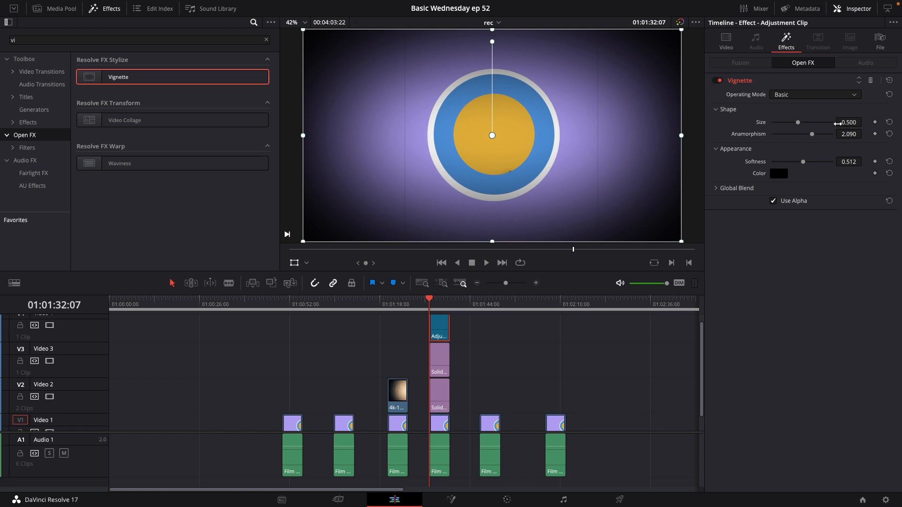
Animate the vignette Size with keyframes from 0.500 to 0.756, play it back, and set Softness to 0.613.
{"action": "left_click", "coordinate": [874, 122]}
{"action": "left_click_drag", "start_coordinate": [801, 125], "coordinate": [815, 125]}
{"action": "key", "text": "space"}
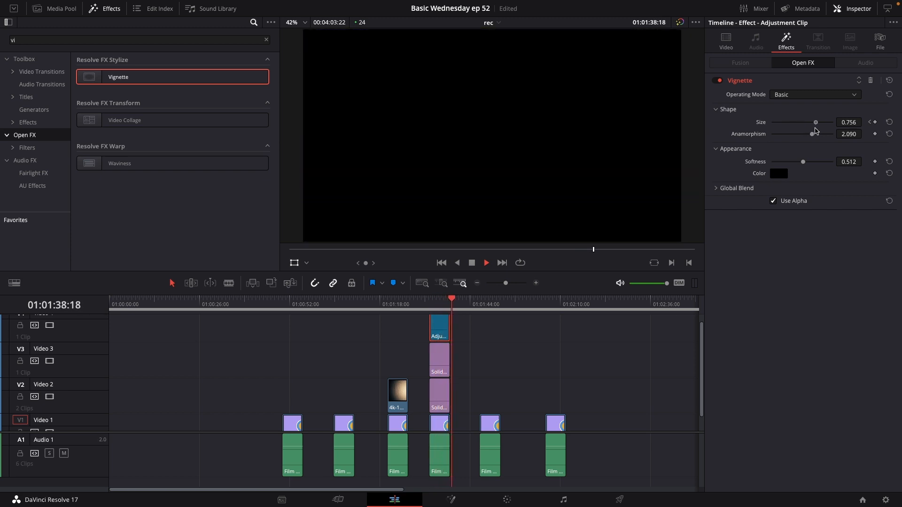
{"action": "key", "text": "space"}
{"action": "left_click", "coordinate": [435, 303]}
{"action": "key", "text": "space"}
{"action": "key", "text": "space"}
{"action": "left_click", "coordinate": [430, 304]}
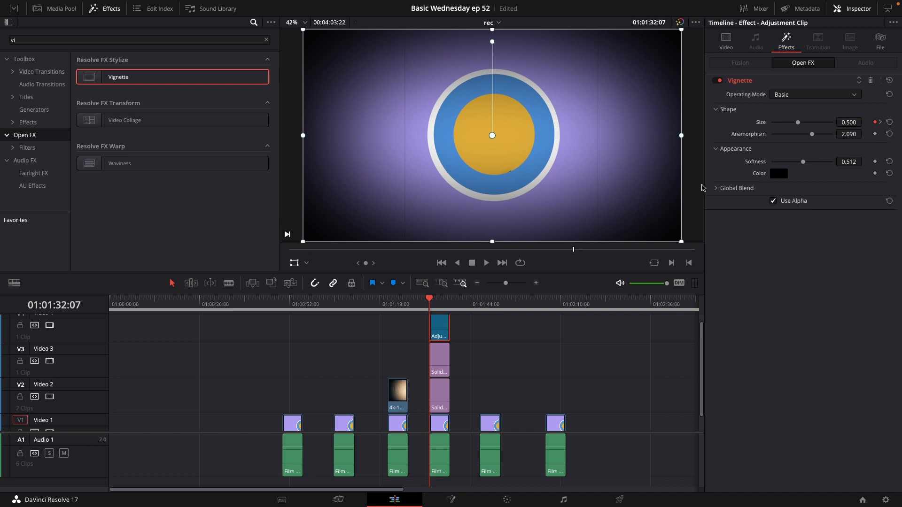
{"action": "left_click_drag", "start_coordinate": [804, 163], "coordinate": [810, 164]}
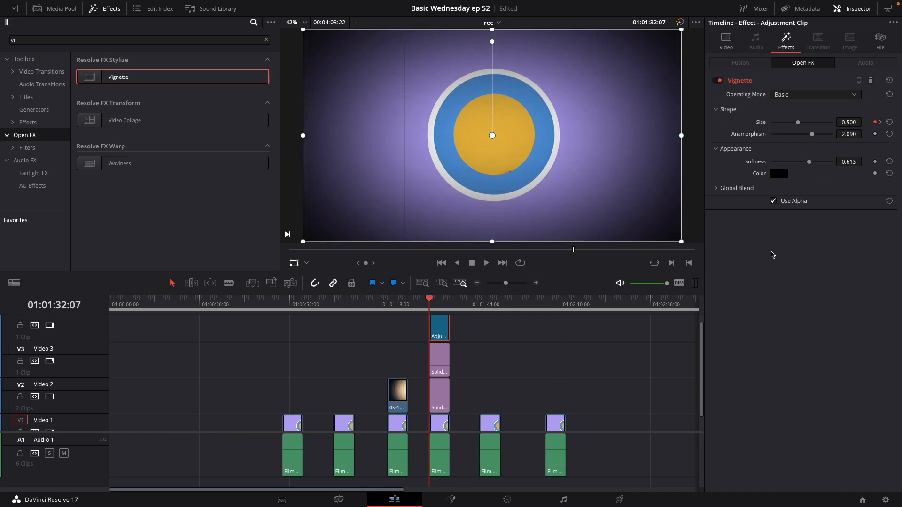
Clear the effects search and add another Adjustment Clip on a new track above the vignette adjustment clip.
{"action": "scroll", "coordinate": [441, 362], "scroll_direction": "up", "scroll_amount": 2}
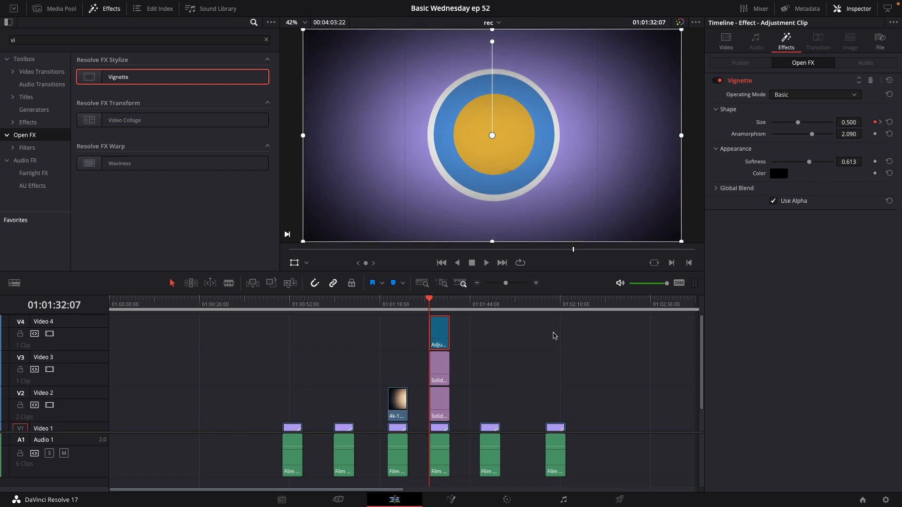
{"action": "left_click", "coordinate": [43, 42]}
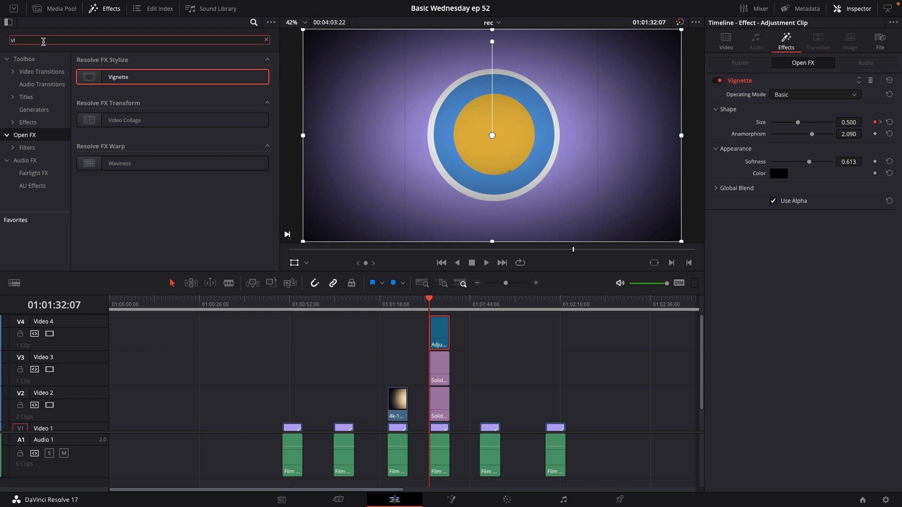
{"action": "key", "text": "BackSpace"}
{"action": "key", "text": "BackSpace"}
{"action": "left_click", "coordinate": [28, 122]}
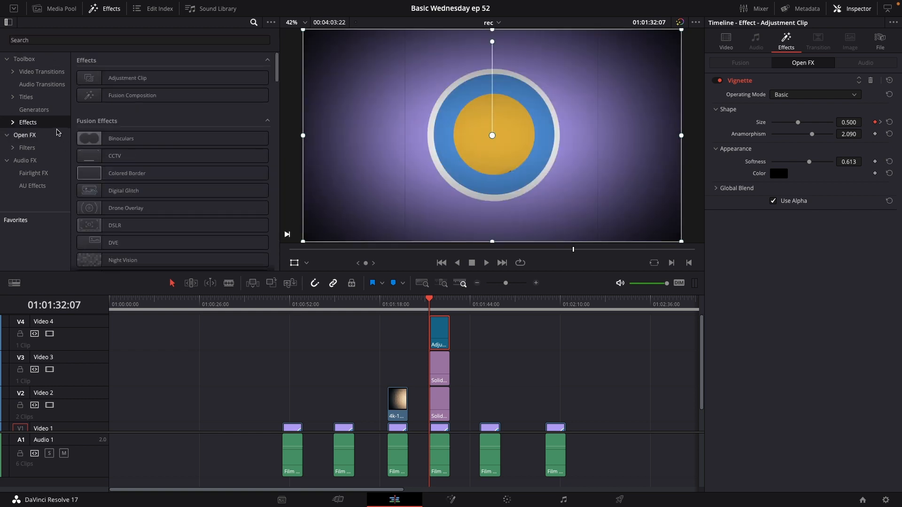
{"action": "left_click_drag", "start_coordinate": [121, 78], "coordinate": [434, 317]}
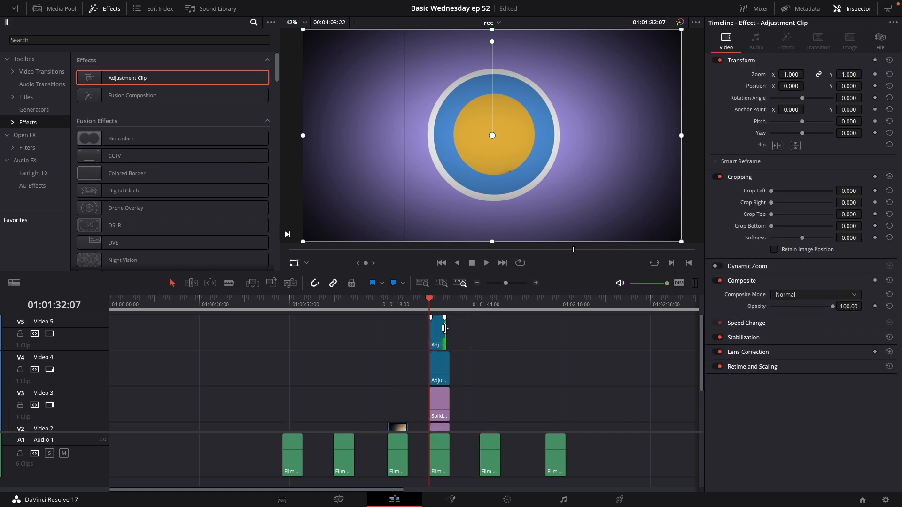
Set the new adjustment clip's clip color to Green.
{"action": "right_click", "coordinate": [437, 335]}
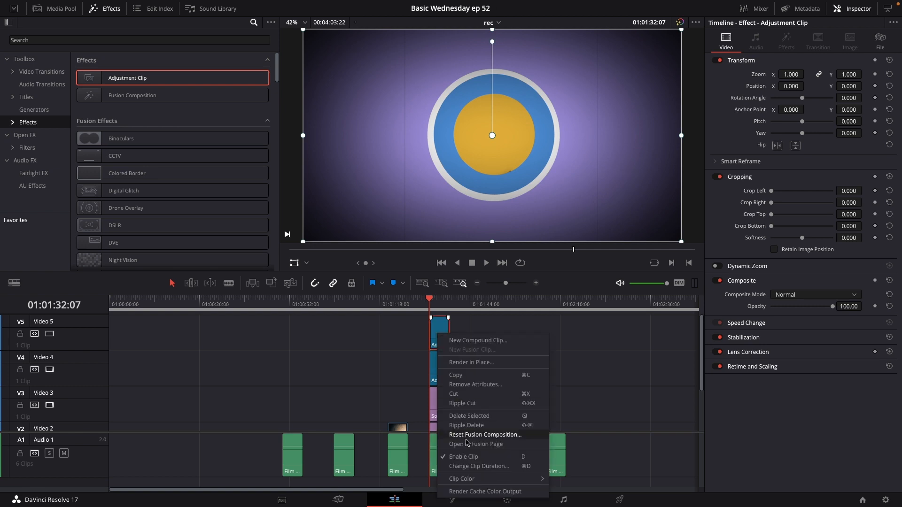
{"action": "mouse_move", "coordinate": [474, 480]}
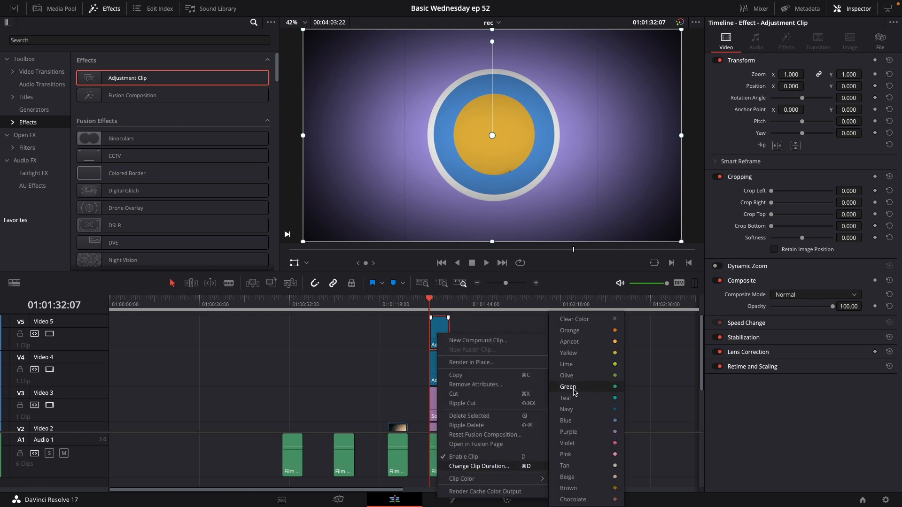
{"action": "left_click", "coordinate": [573, 391]}
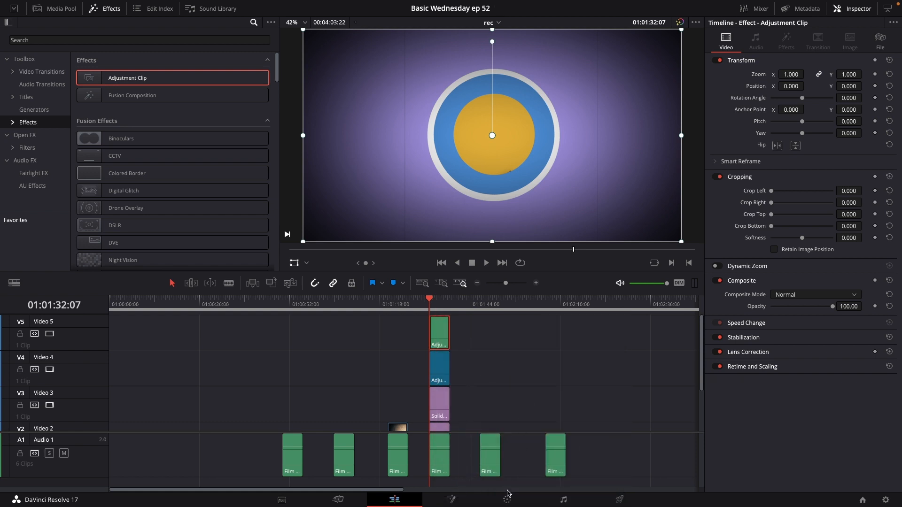
Open the adjustment clip on the Color page, set node 01's Blur Radius to 0.53, and play it back.
{"action": "left_click", "coordinate": [507, 499]}
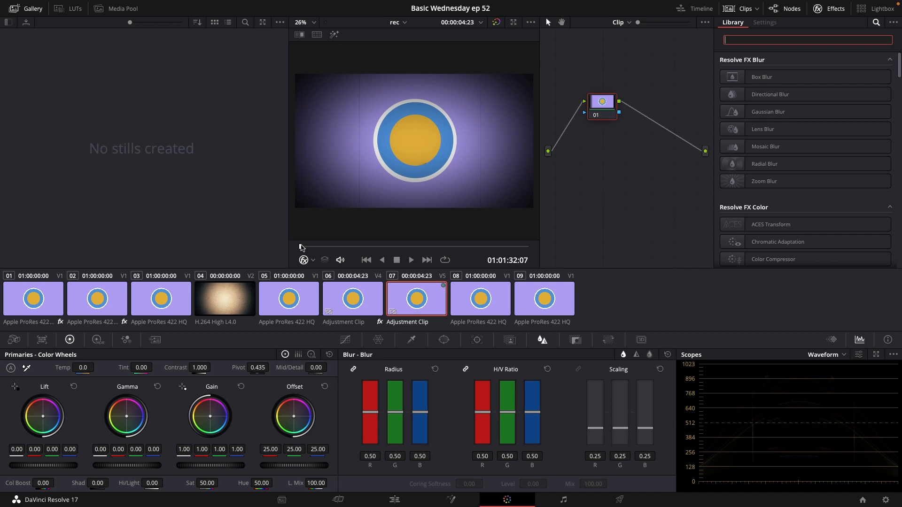
{"action": "left_click_drag", "start_coordinate": [302, 247], "coordinate": [331, 251]}
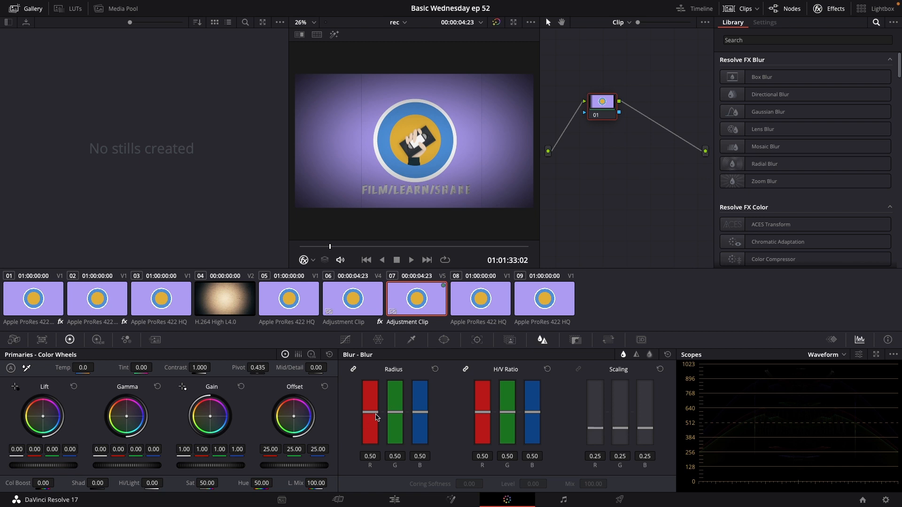
{"action": "mouse_move", "coordinate": [376, 416]}
{"action": "left_mouse_down"}
{"action": "mouse_move", "coordinate": [372, 432]}
{"action": "mouse_move", "coordinate": [376, 411]}
{"action": "left_mouse_up"}
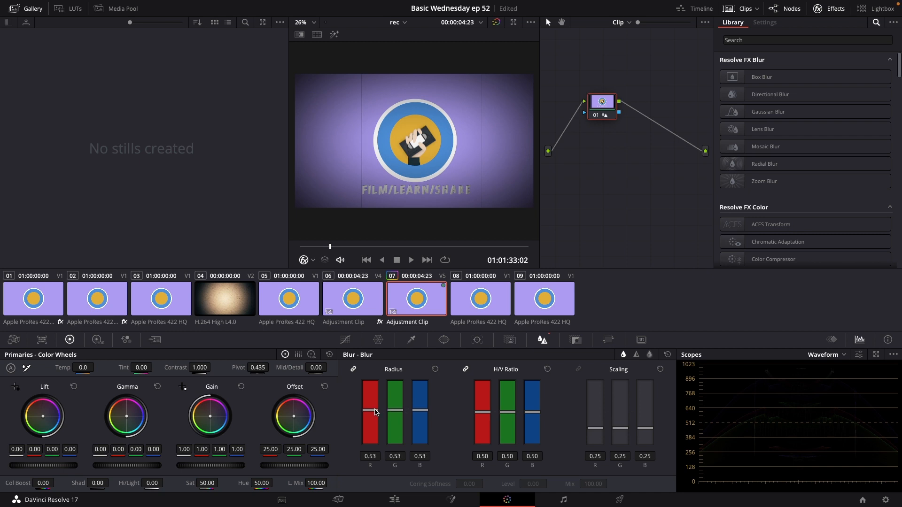
{"action": "key", "text": "space"}
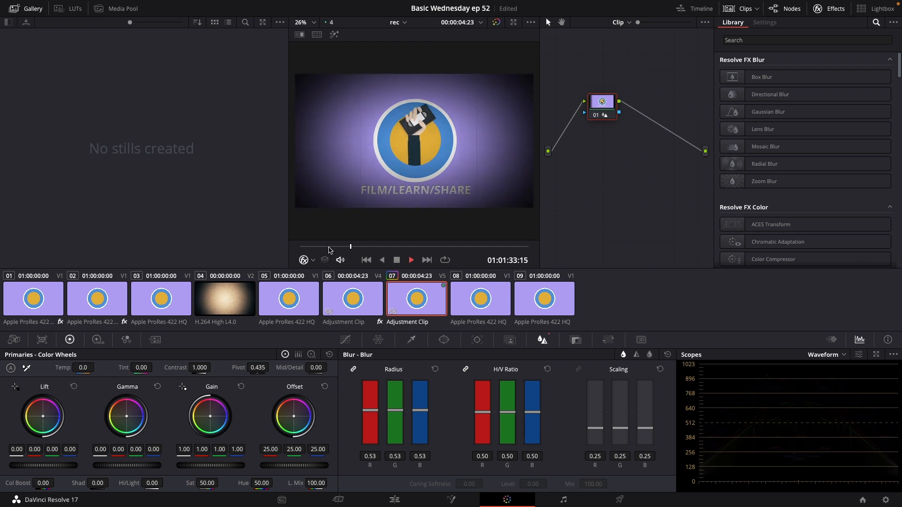
{"action": "key", "text": "space"}
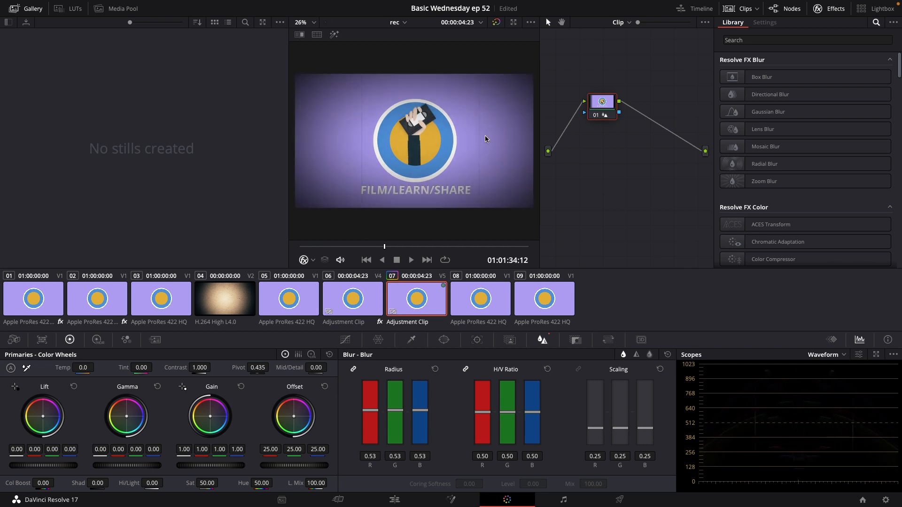
{"action": "key", "text": "space"}
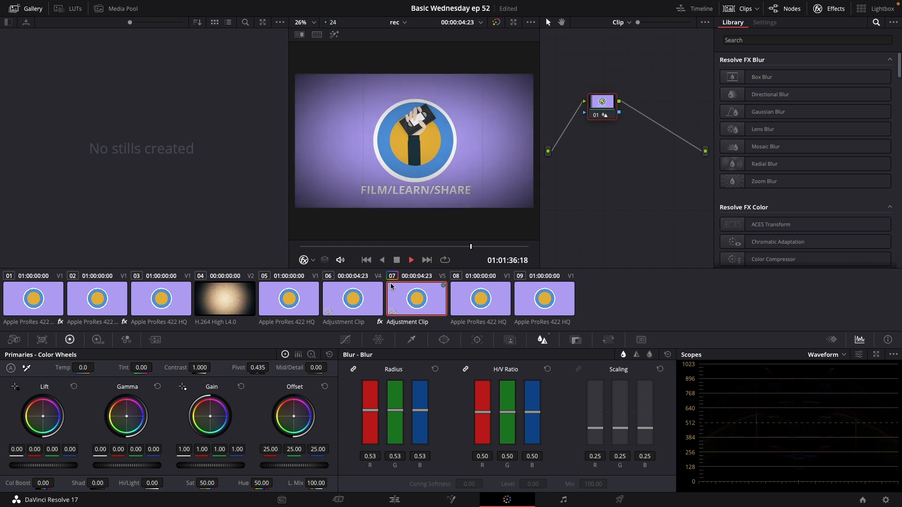
{"action": "key", "text": "space"}
Add a serial node after node 01 and apply the Film Grain effect to it.
{"action": "key", "text": "alt+s"}
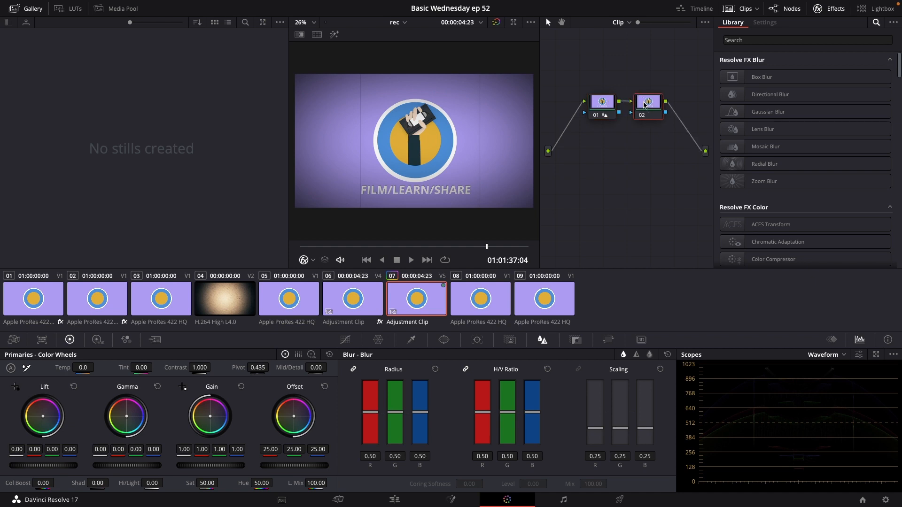
{"action": "left_click_drag", "start_coordinate": [651, 109], "coordinate": [655, 109]}
{"action": "left_click", "coordinate": [747, 39]}
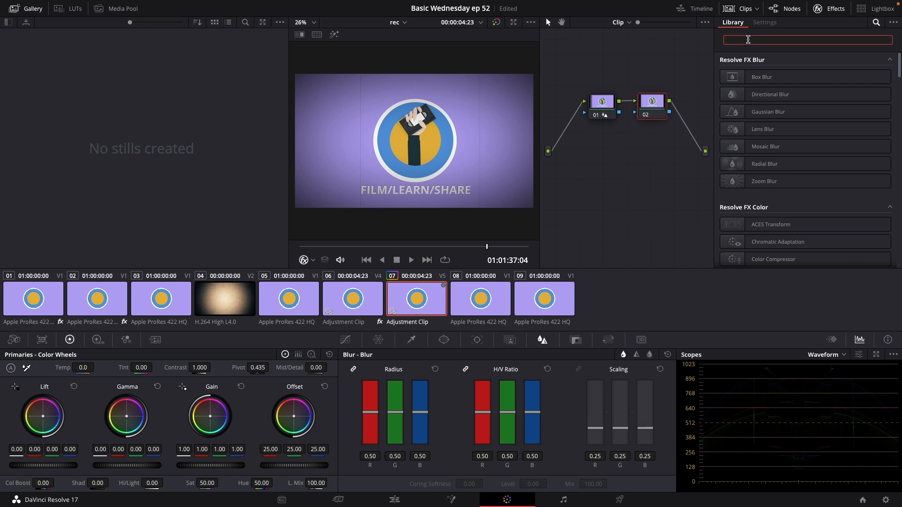
{"action": "type", "text": "film"}
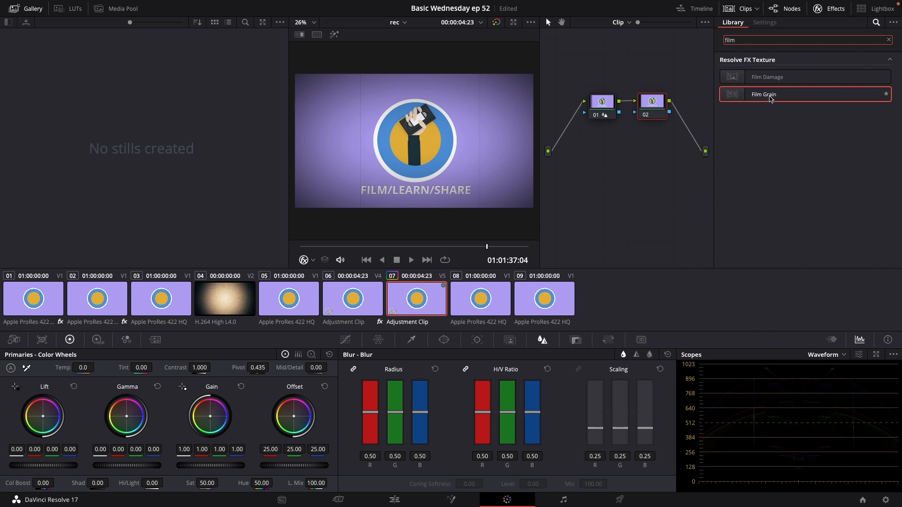
{"action": "left_click_drag", "start_coordinate": [771, 98], "coordinate": [652, 112]}
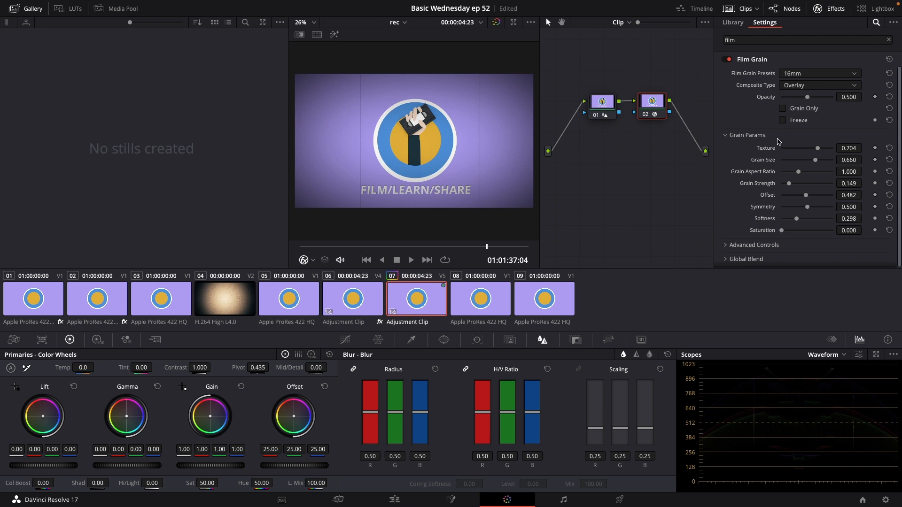
Customize Film Grain: Texture 0.578, Grain Size 0.909, Grain Strength 0.257, Offset 0.559, Saturation 0.119.
{"action": "scroll", "coordinate": [746, 156], "scroll_direction": "down", "scroll_amount": 1}
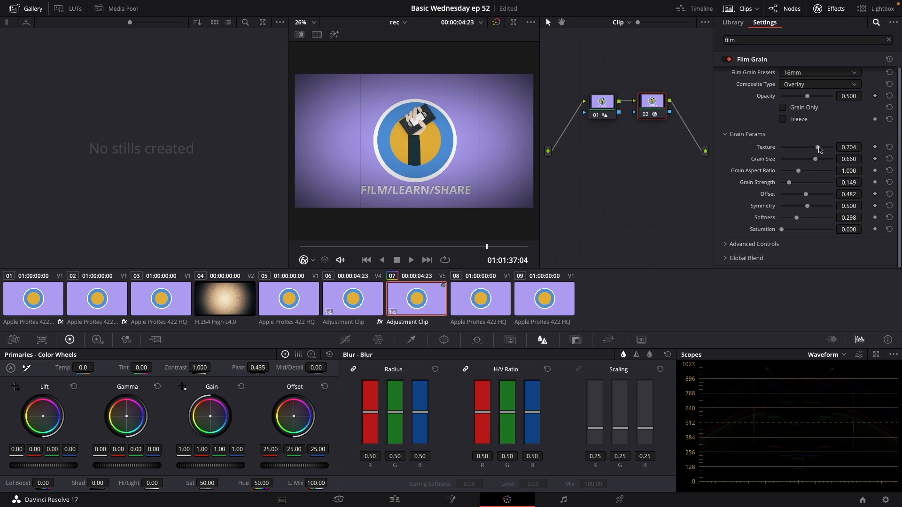
{"action": "left_click_drag", "start_coordinate": [821, 151], "coordinate": [810, 198]}
{"action": "left_click_drag", "start_coordinate": [783, 230], "coordinate": [788, 231]}
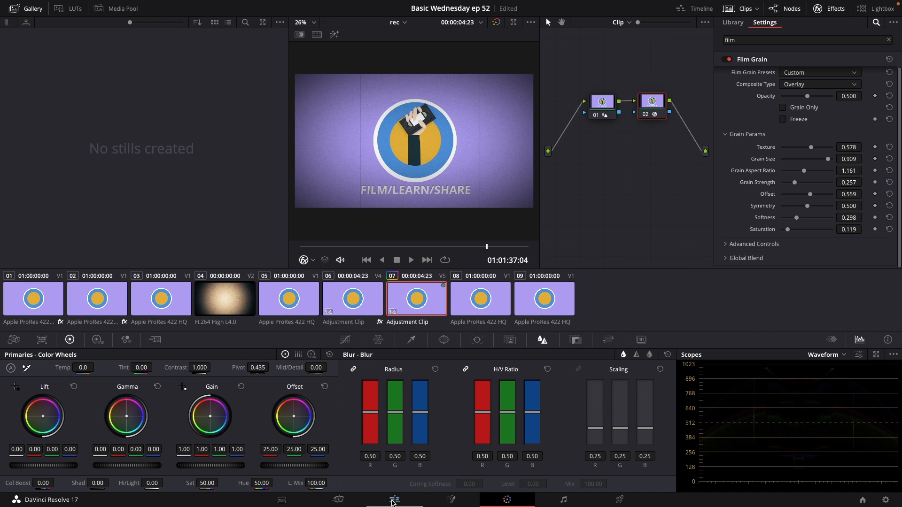
{"action": "key", "text": "space"}
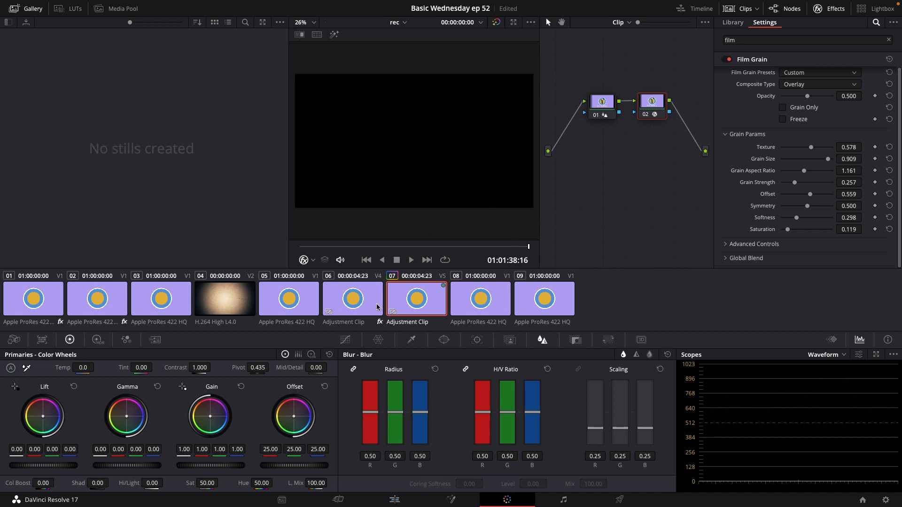
Scrub and play back the graded clip to review the grain.
{"action": "left_click_drag", "start_coordinate": [528, 247], "coordinate": [351, 254]}
{"action": "key", "text": "space"}
{"action": "key", "text": "space"}
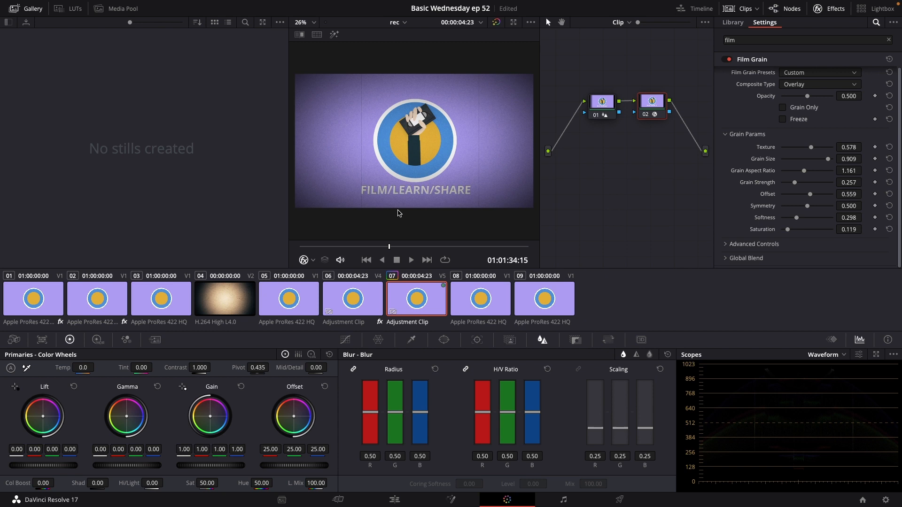
{"action": "left_click_drag", "start_coordinate": [390, 249], "coordinate": [386, 249]}
Grade the grain node with Color Boost -9.50, Temp 470.0 and Saturation 44.20, and play it back.
{"action": "left_click_drag", "start_coordinate": [64, 480], "coordinate": [49, 483]}
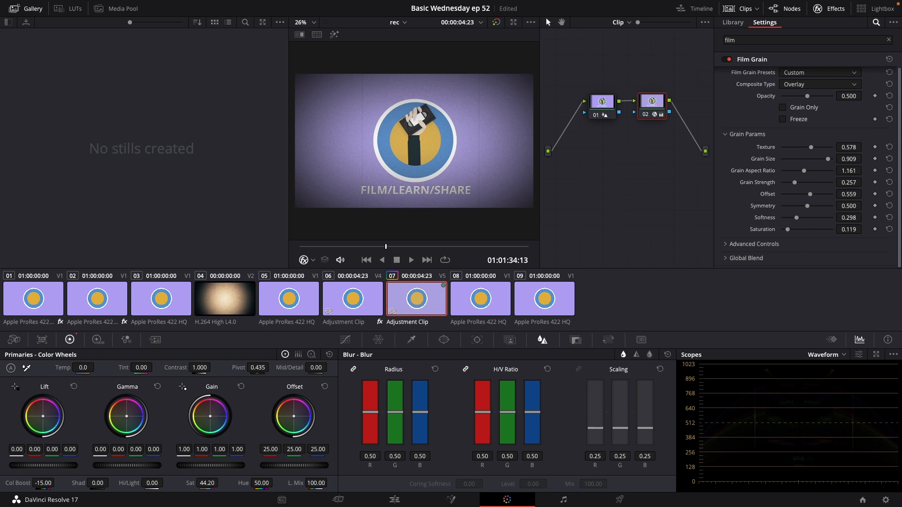
{"action": "left_click_drag", "start_coordinate": [84, 367], "coordinate": [88, 368]}
{"action": "left_click_drag", "start_coordinate": [97, 366], "coordinate": [113, 367]}
{"action": "key", "text": "space"}
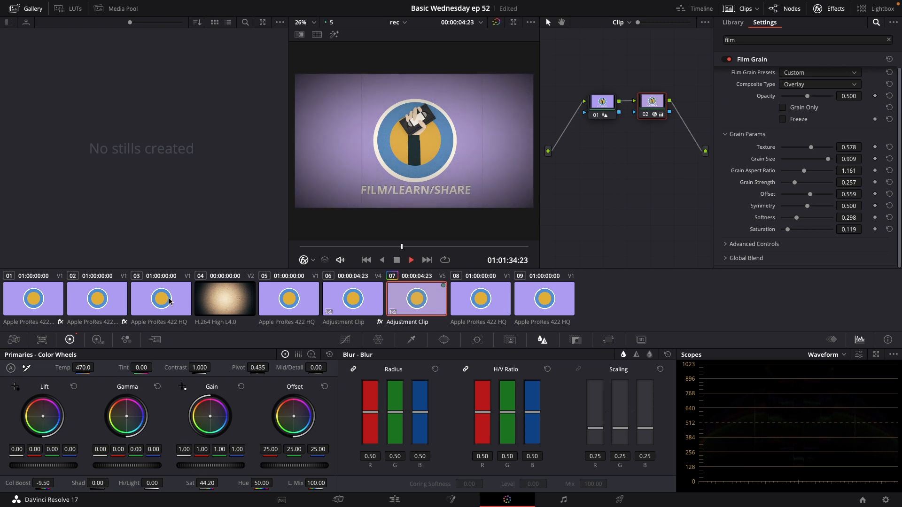
{"action": "key", "text": "space"}
Return to the Edit page and move the green adjustment clip up to Video 7.
{"action": "left_click", "coordinate": [394, 500]}
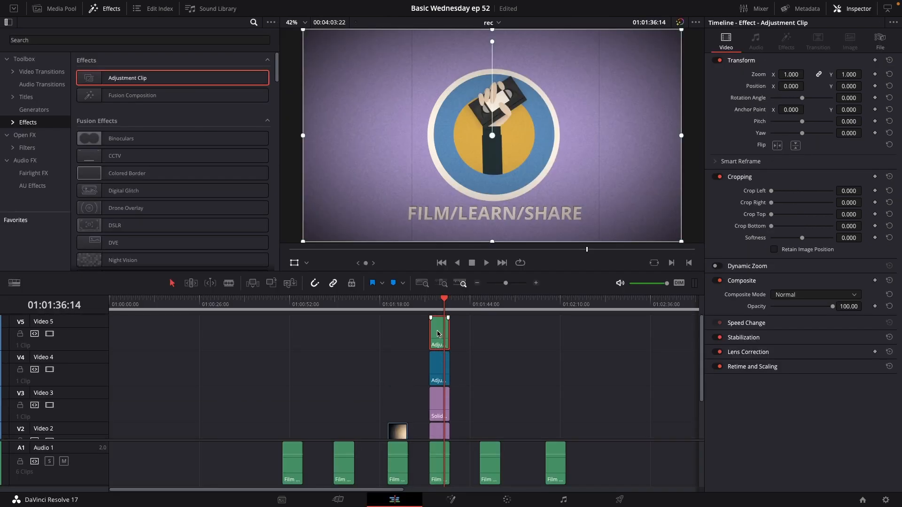
{"action": "left_click_drag", "start_coordinate": [437, 331], "coordinate": [439, 319]}
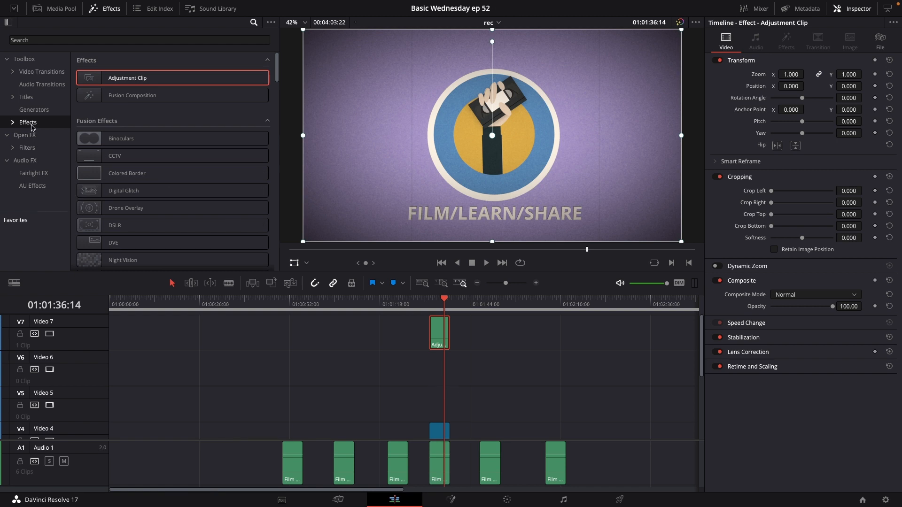
Add a Solid Color generator to Video 5 under the adjustment clips and return the playhead to its start.
{"action": "left_click", "coordinate": [34, 109]}
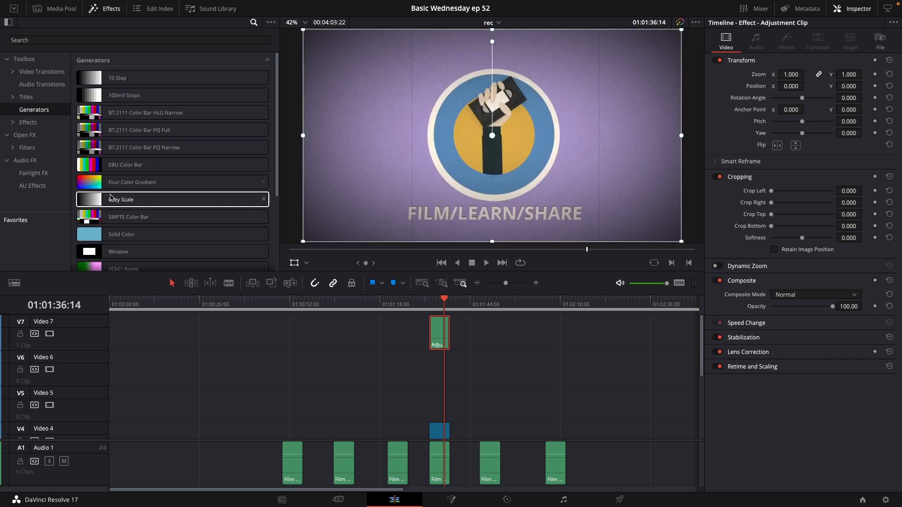
{"action": "left_click_drag", "start_coordinate": [120, 234], "coordinate": [449, 399]}
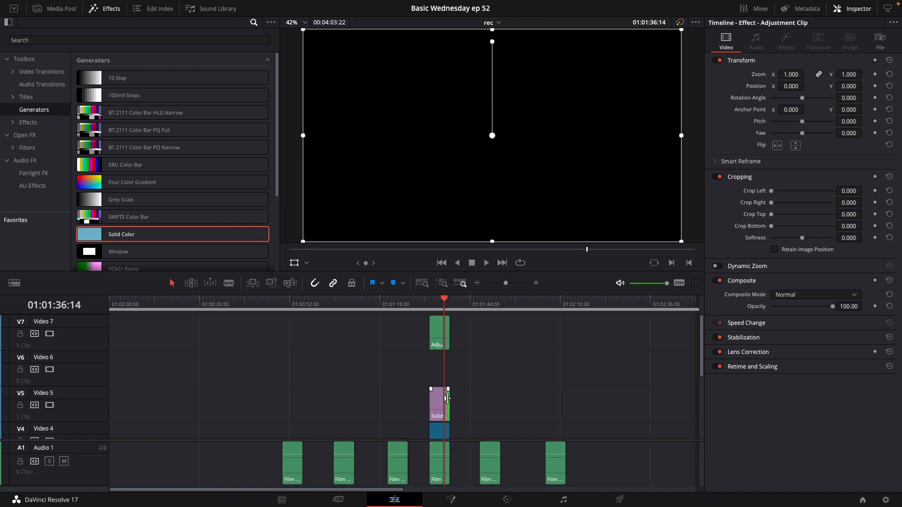
{"action": "left_click", "coordinate": [440, 402]}
{"action": "left_click_drag", "start_coordinate": [443, 306], "coordinate": [430, 305]}
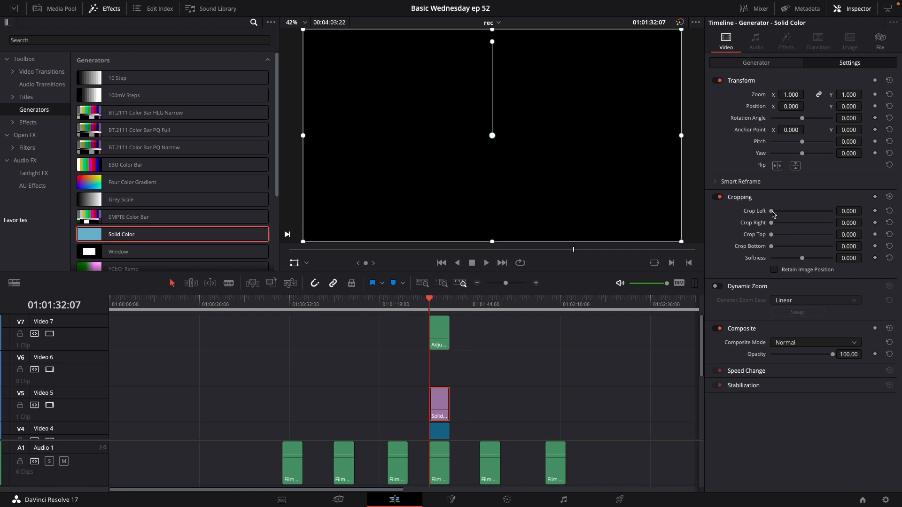
Set the solid's Crop Right to 813.440 to make a black side bar, and duplicate it onto Video 6.
{"action": "left_click_drag", "start_coordinate": [772, 213], "coordinate": [824, 230]}
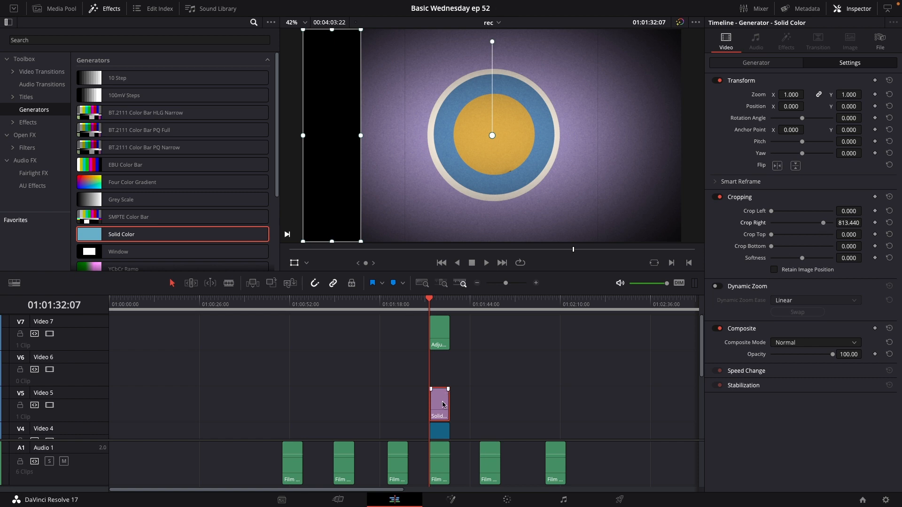
{"action": "left_click_drag", "start_coordinate": [443, 404], "coordinate": [443, 371]}
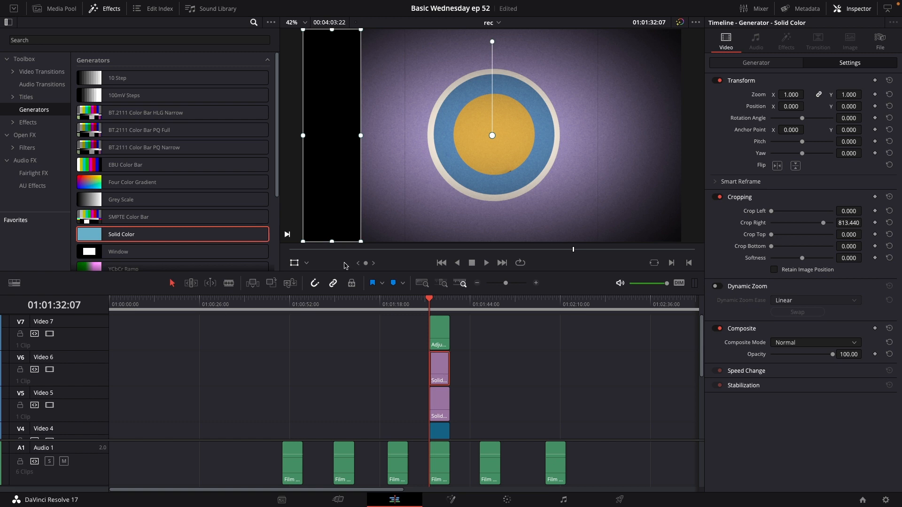
Move the duplicate bar to the frame's right edge, setting its Position X to 810.291.
{"action": "left_click_drag", "start_coordinate": [329, 177], "coordinate": [487, 175]}
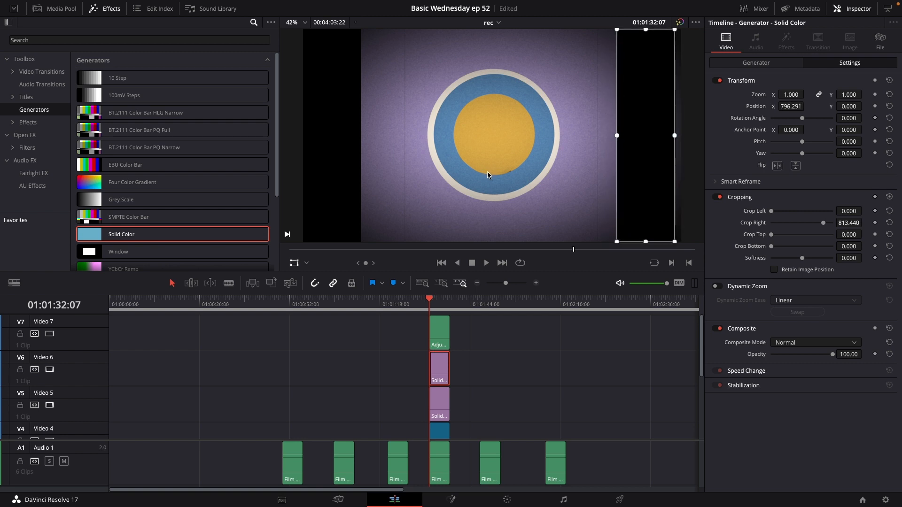
{"action": "left_click", "coordinate": [293, 263]}
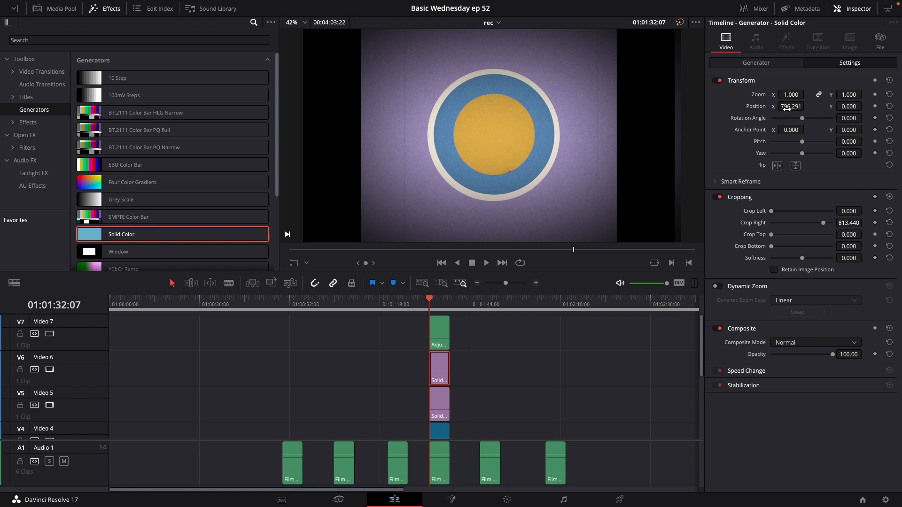
{"action": "left_click_drag", "start_coordinate": [801, 106], "coordinate": [807, 106]}
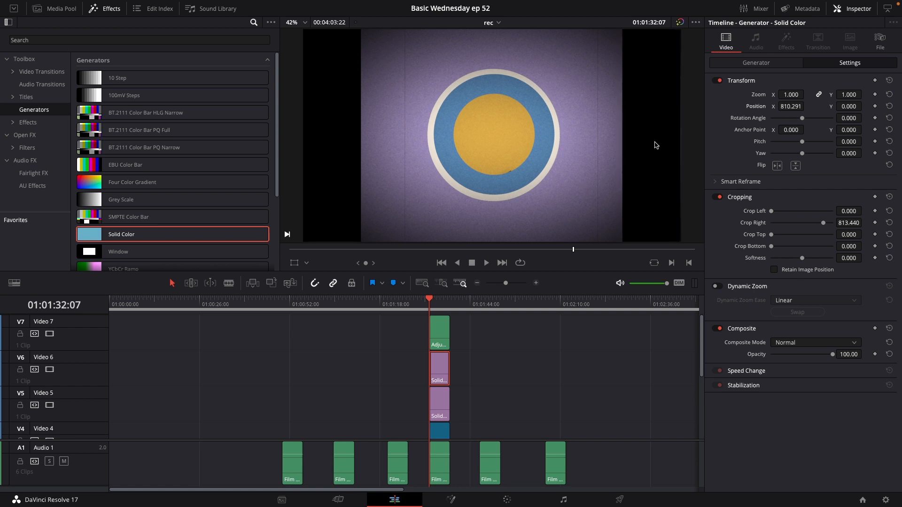
{"action": "scroll", "coordinate": [654, 143], "scroll_direction": "down", "scroll_amount": 2}
{"action": "scroll", "coordinate": [650, 143], "scroll_direction": "down", "scroll_amount": 1}
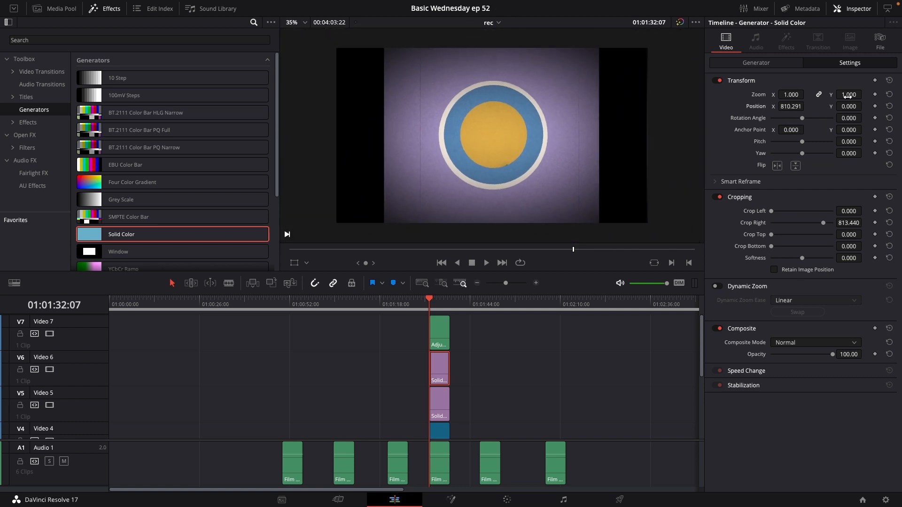